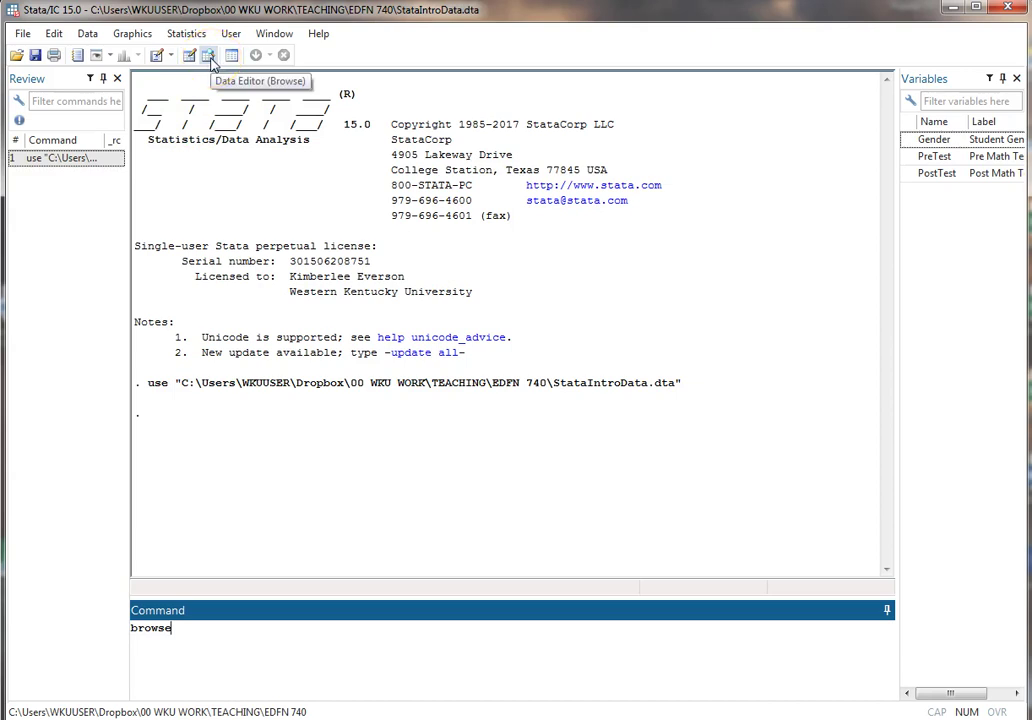
Step: View the StataIntroData dataset in read-only mode with the browse command, select the Gender value in row 4, and close the data window
click(90, 35)
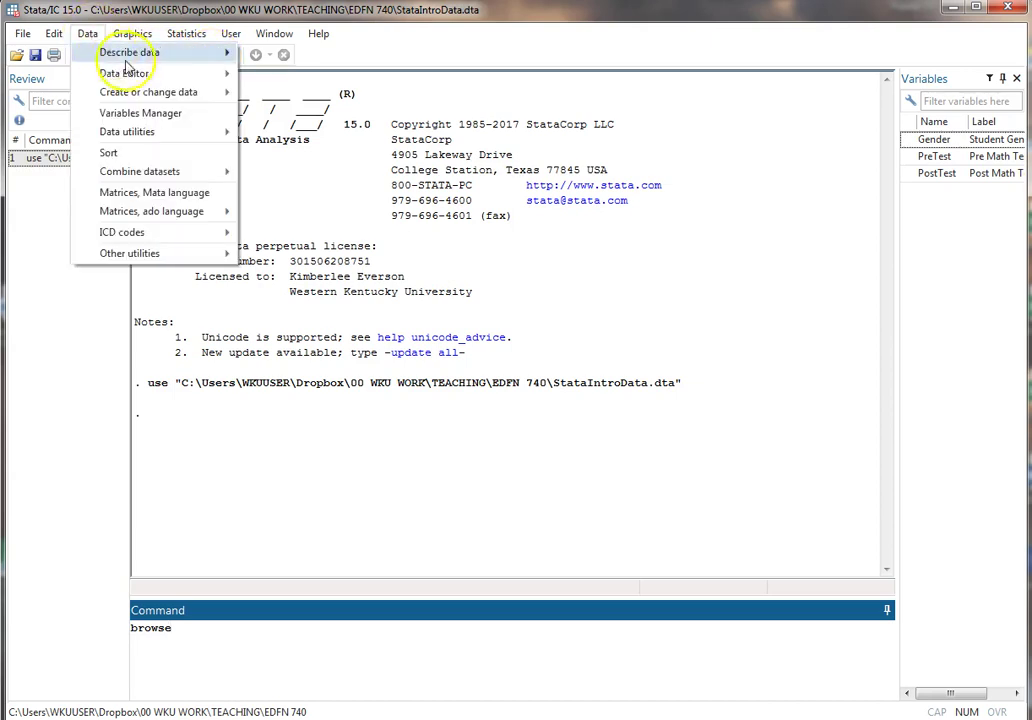
mouse_move(178, 74)
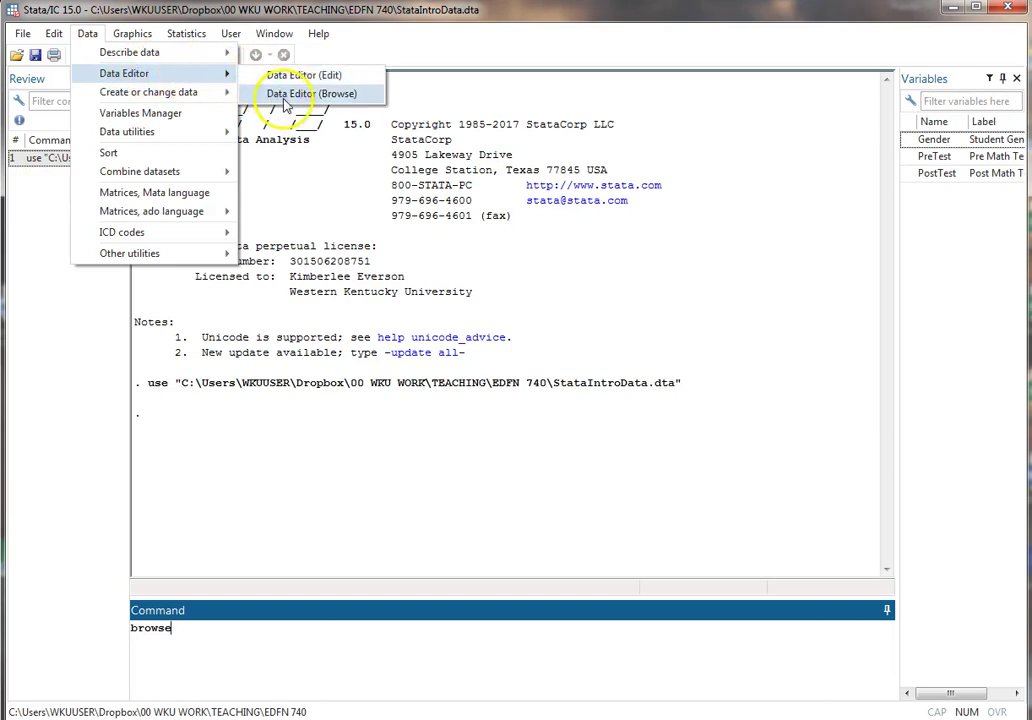
click(258, 633)
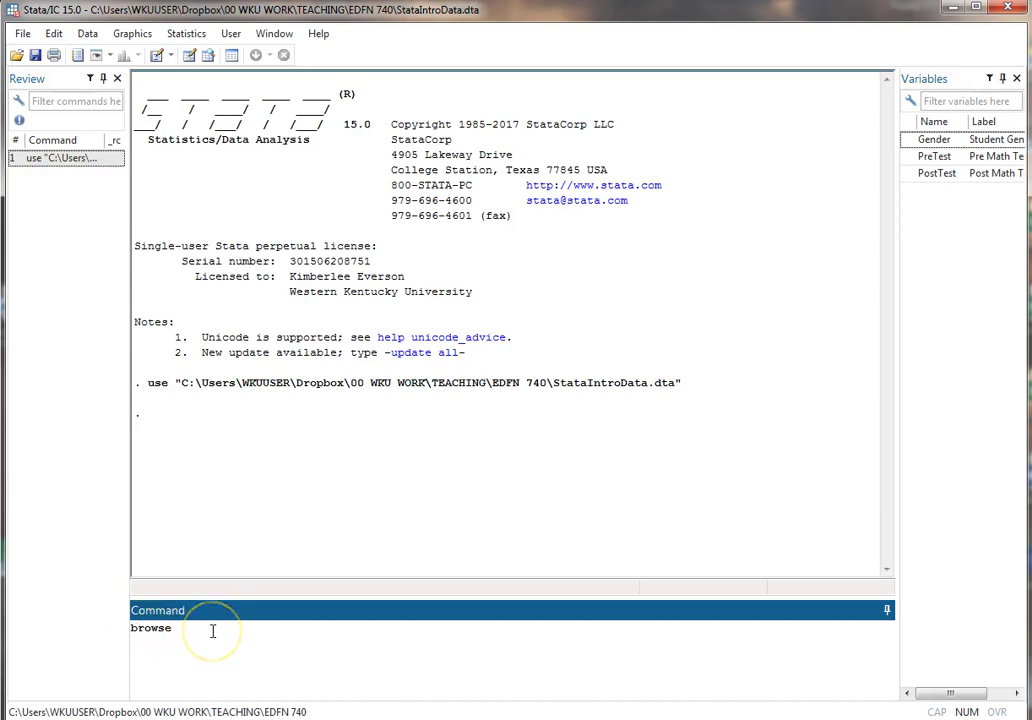
key(Return)
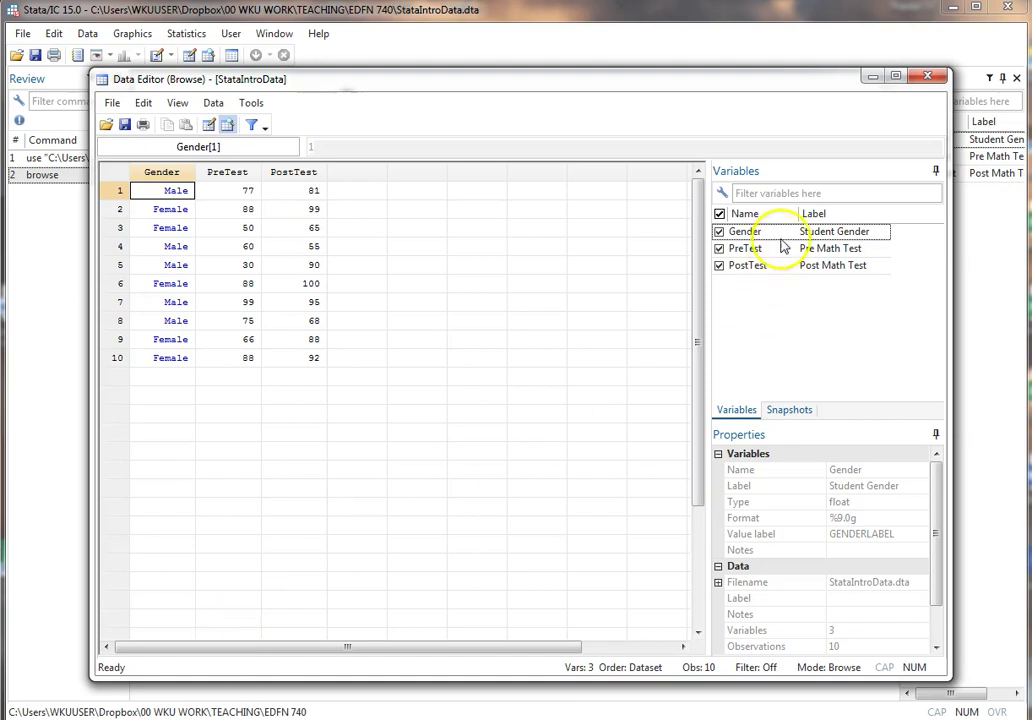
click(220, 249)
click(182, 249)
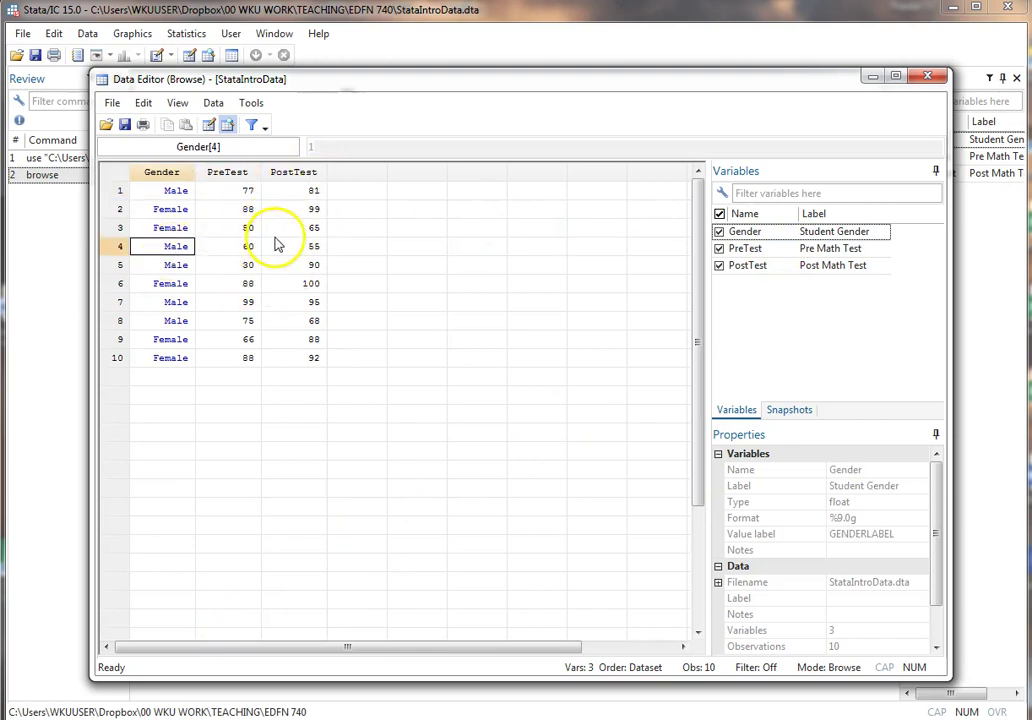
click(927, 76)
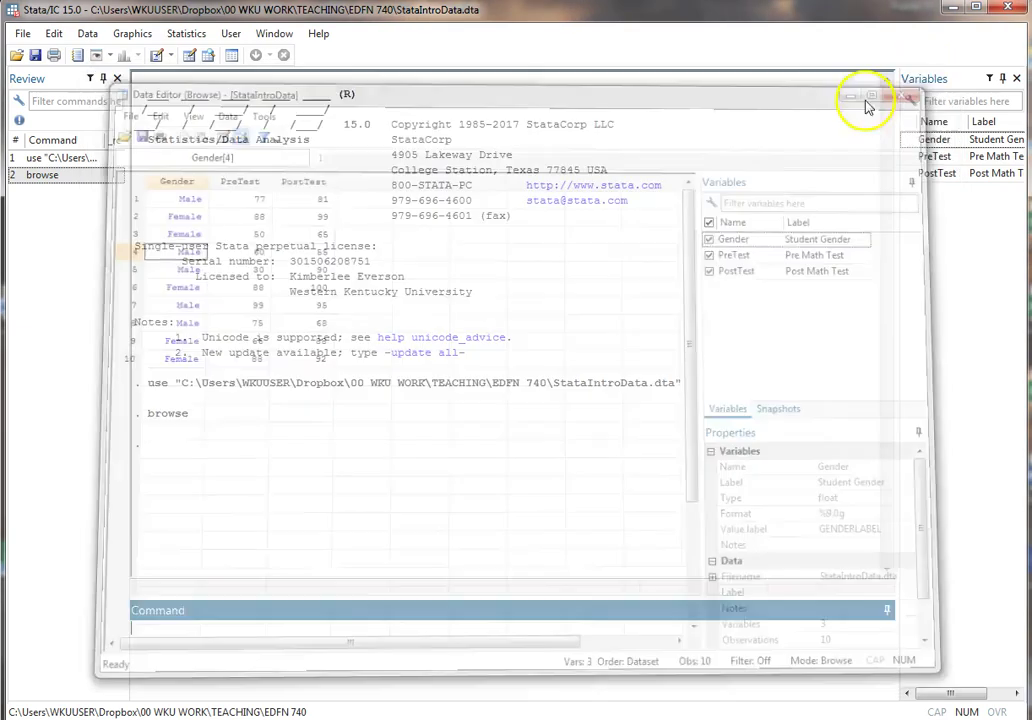
Step: Open the dataset in the editable Data Editor with the edit command, and close it without changing any data
click(255, 655)
text(edit)
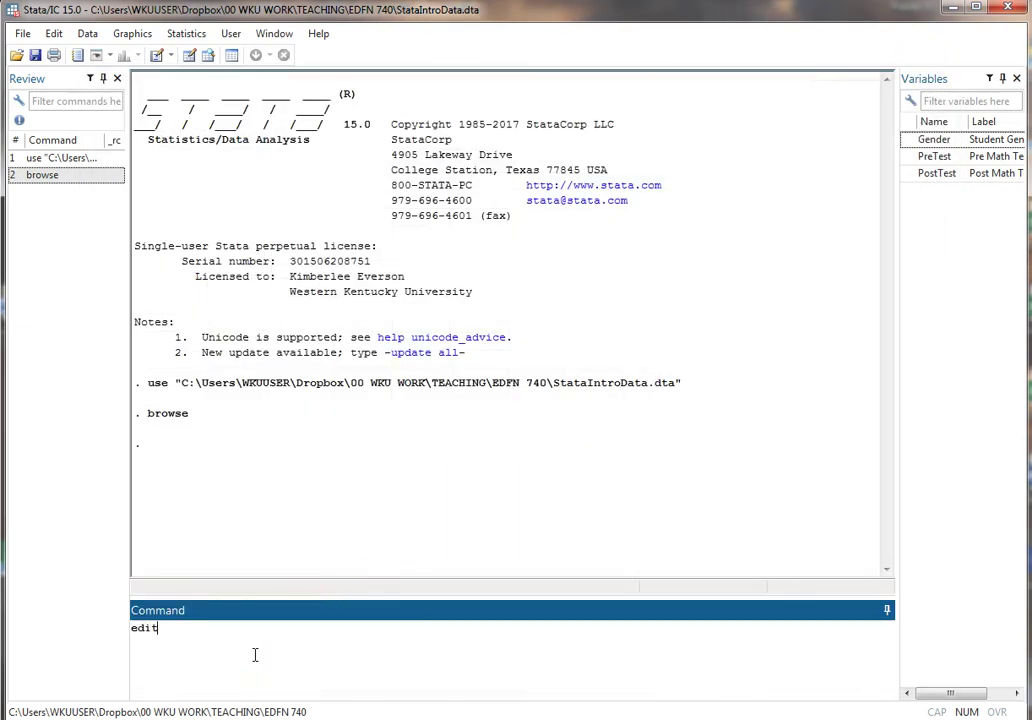
key(Return)
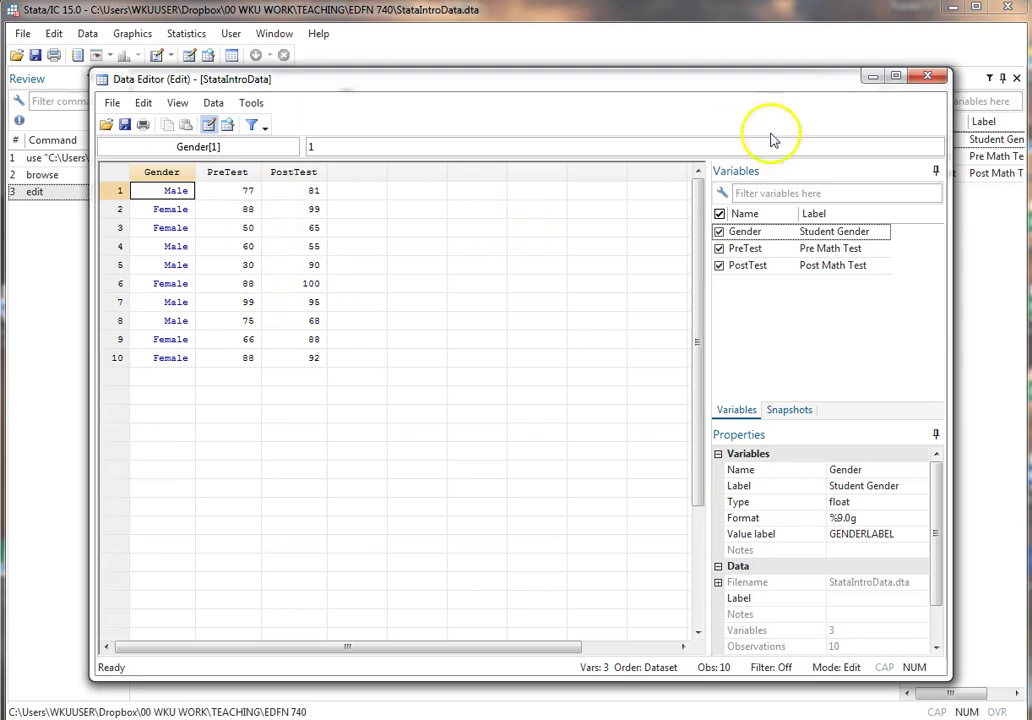
click(920, 78)
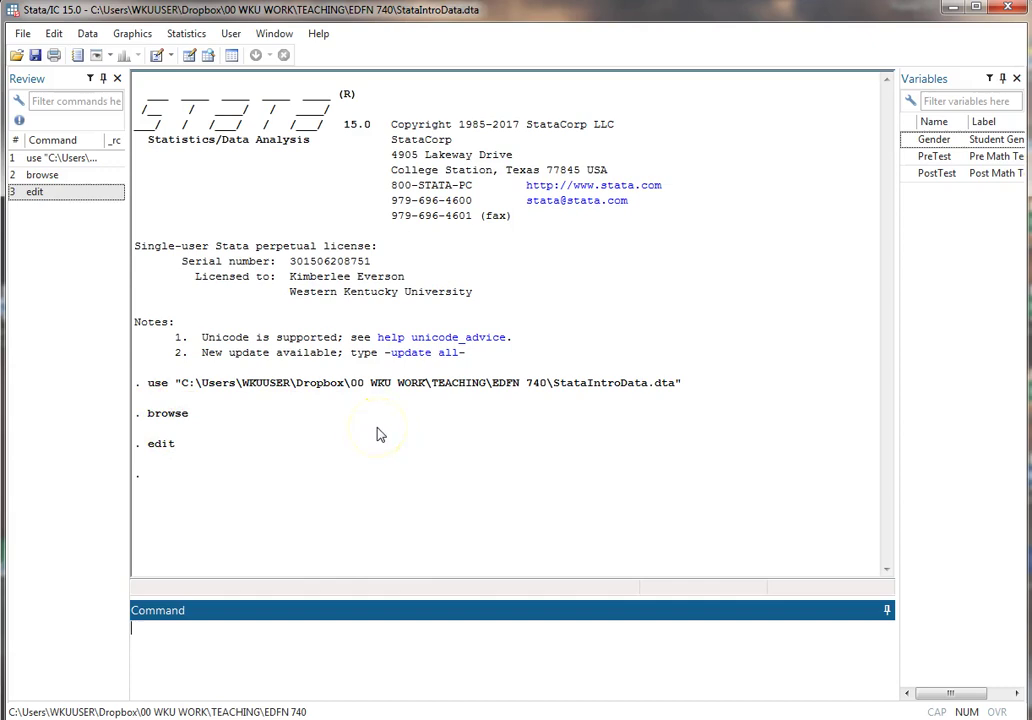
click(357, 454)
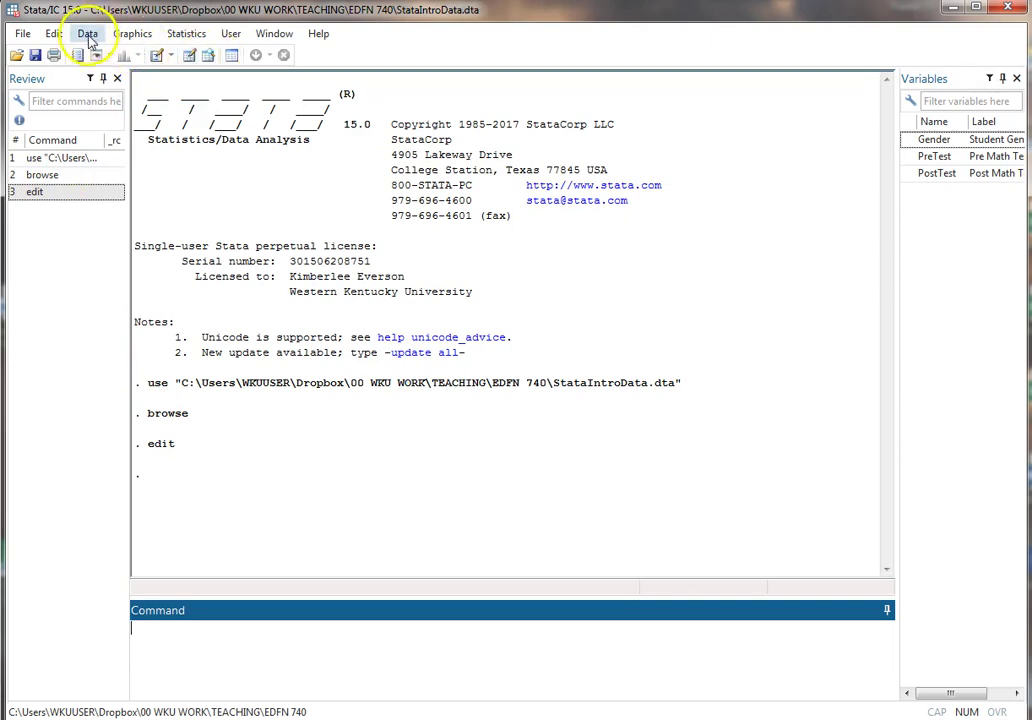
Step: Recall the earlier browse command from the command history, rerun it to view the data, and close the data window
click(44, 176)
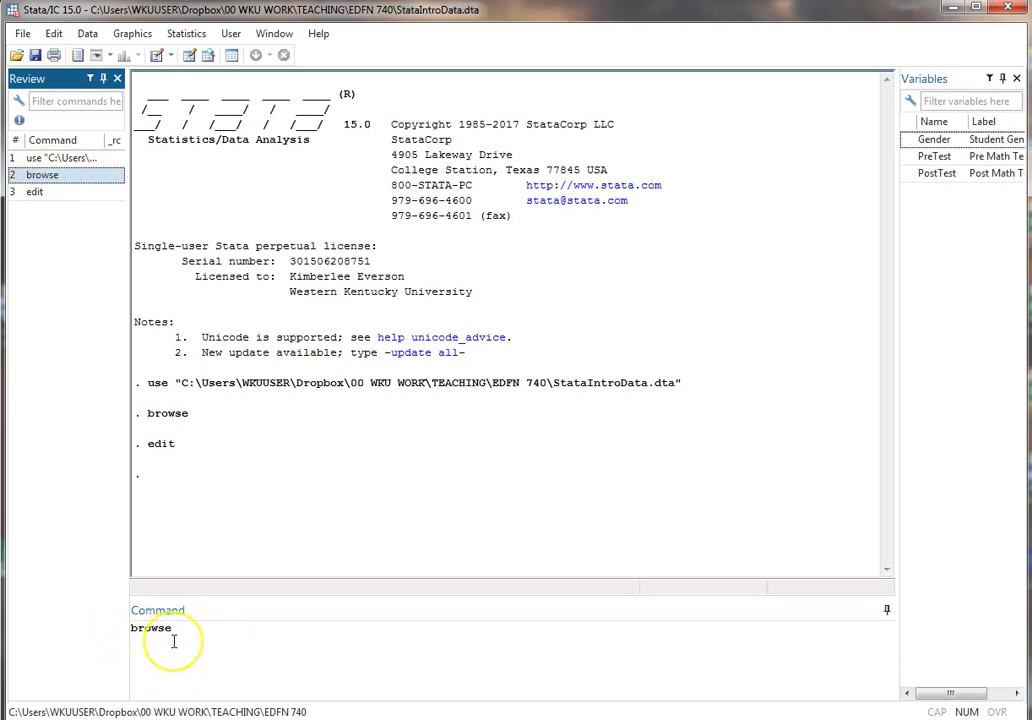
click(42, 193)
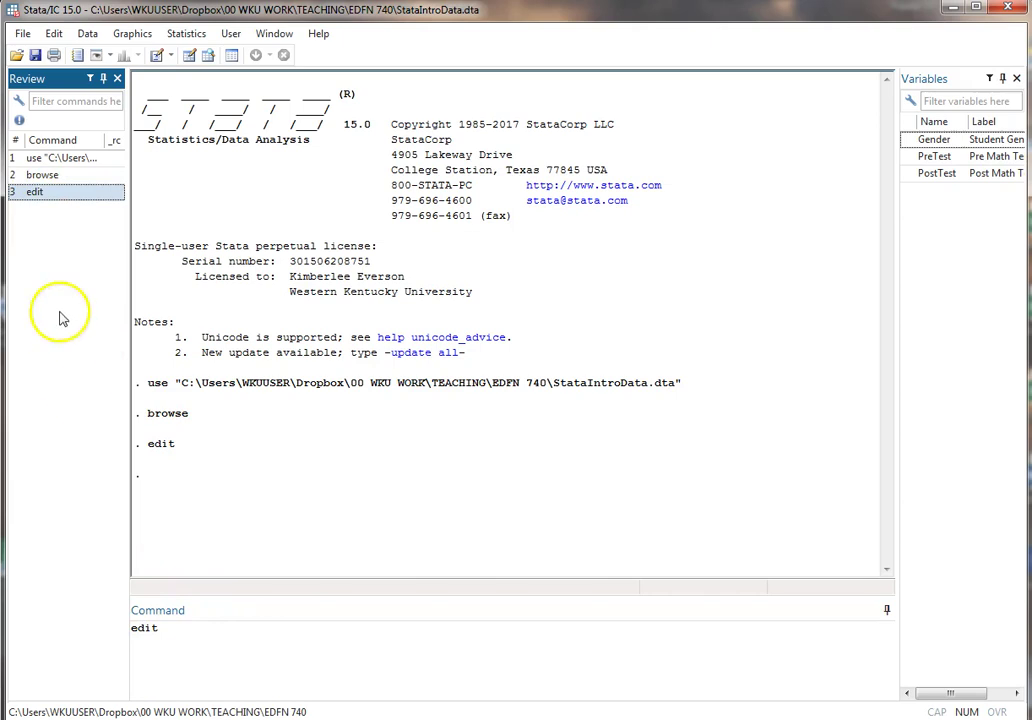
click(61, 176)
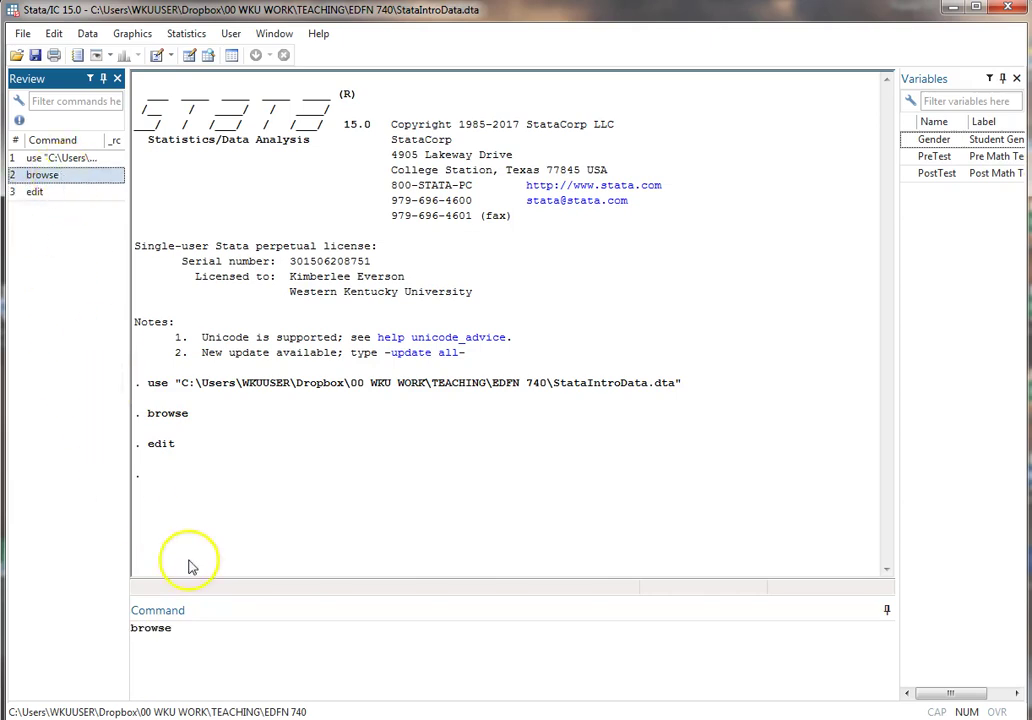
click(209, 638)
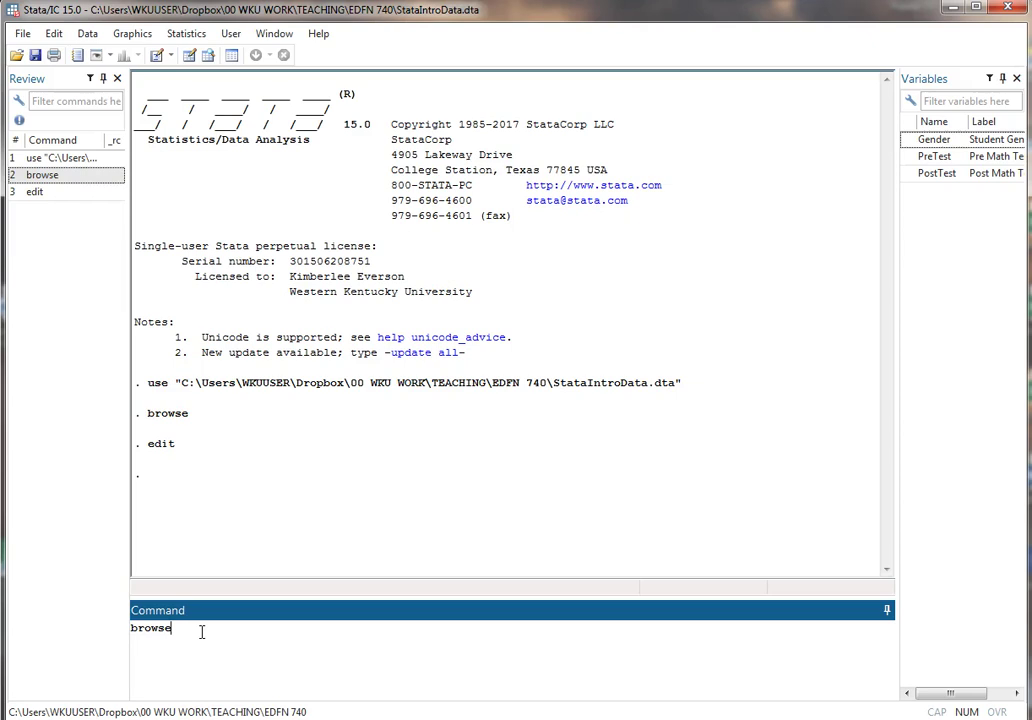
click(174, 631)
key(Return)
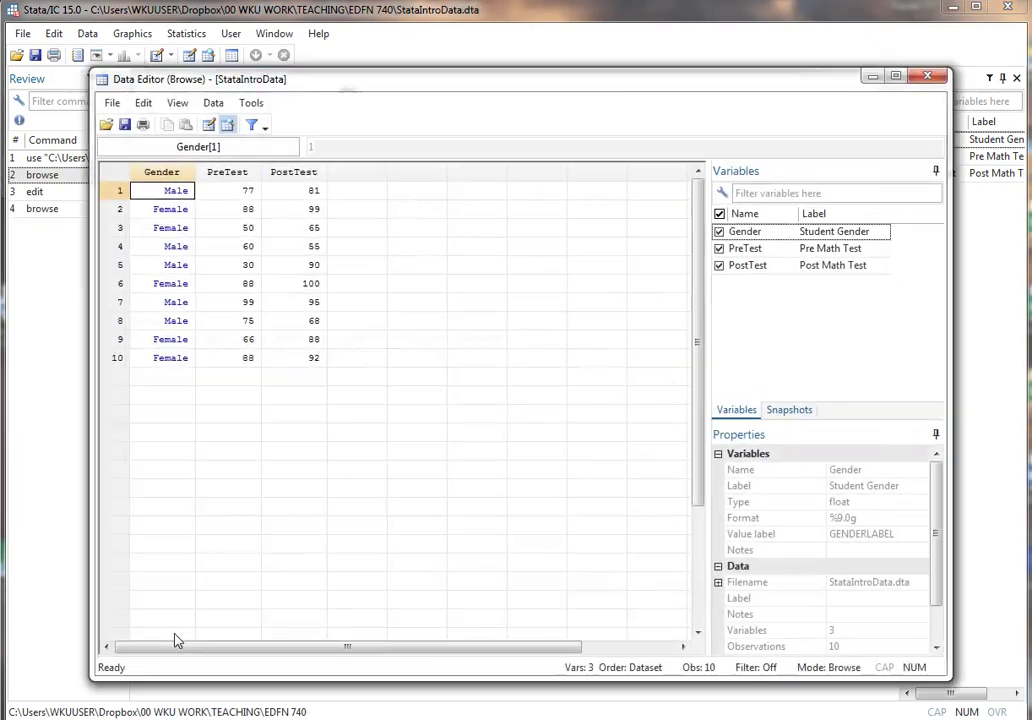
click(927, 80)
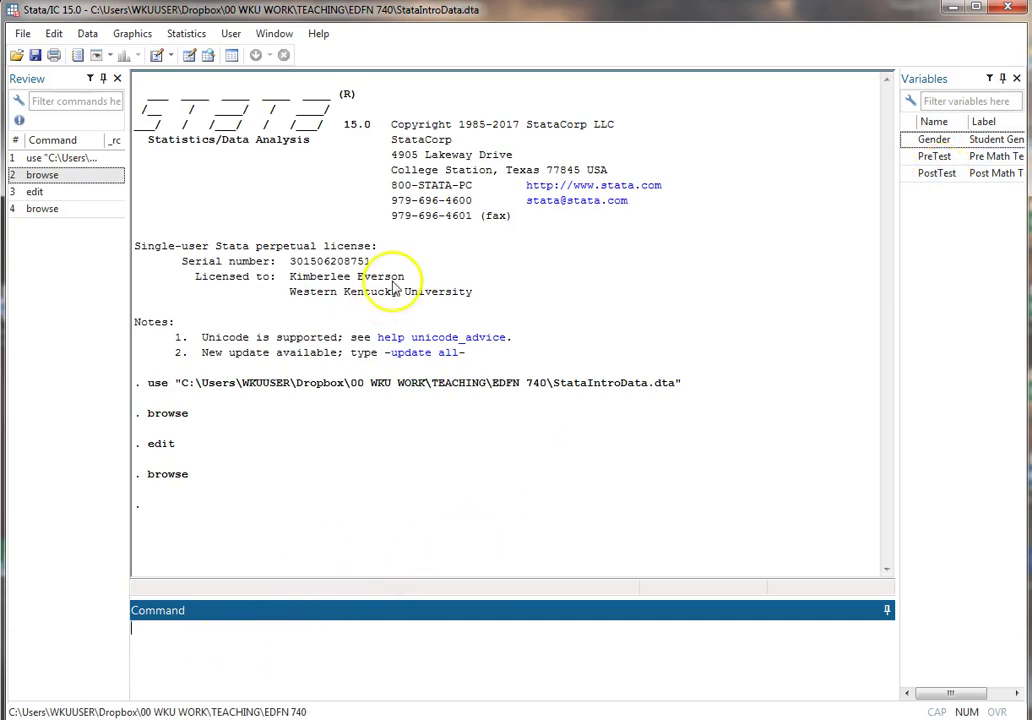
Step: Generate summary statistics for the PreTest variable with the standard display, using the summarize dialog
click(184, 36)
click(204, 57)
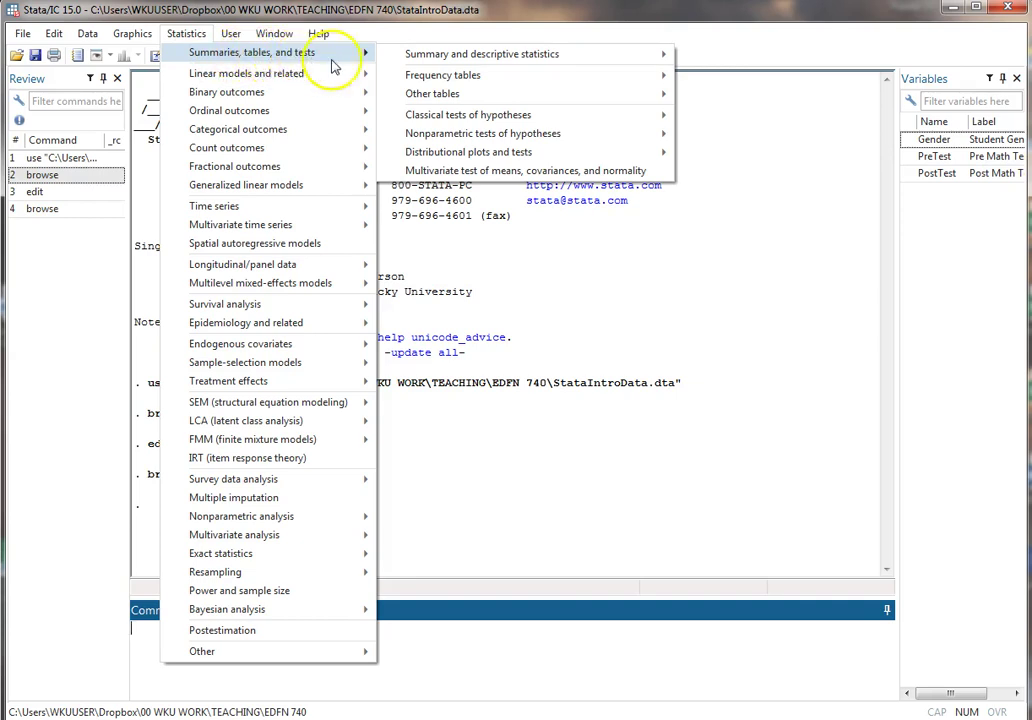
mouse_move(428, 62)
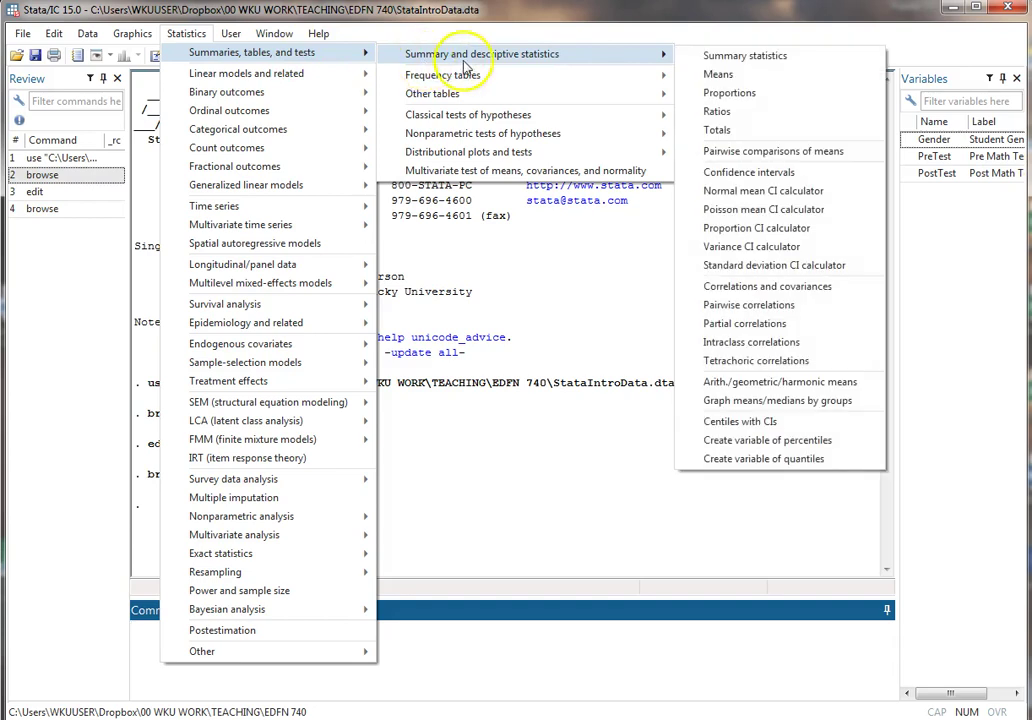
click(724, 60)
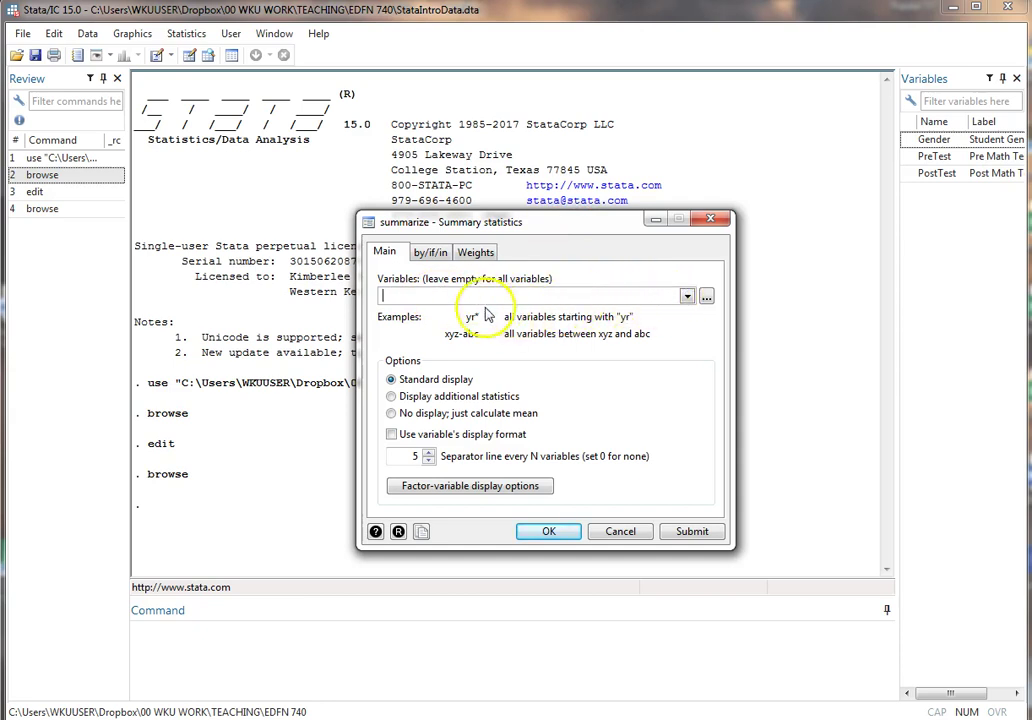
click(686, 296)
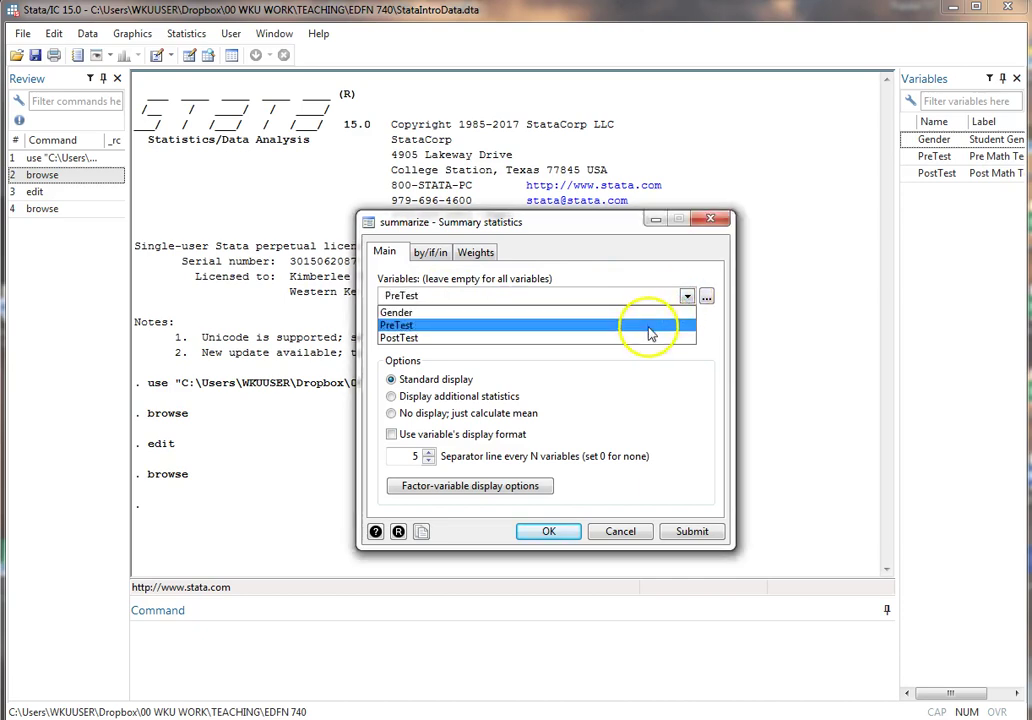
click(652, 265)
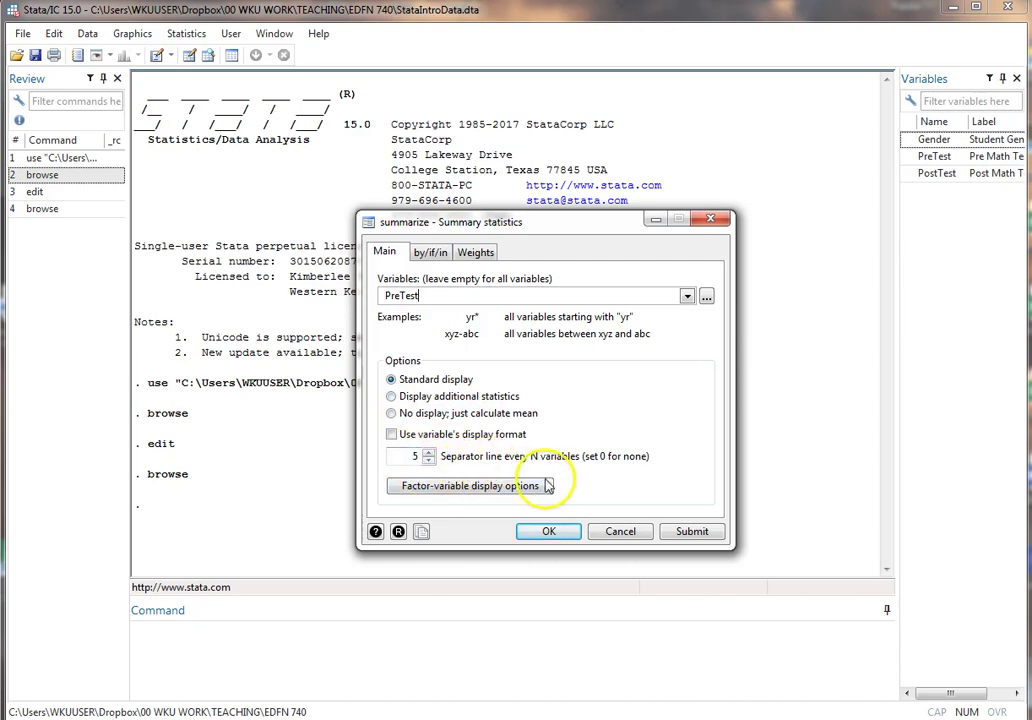
click(565, 530)
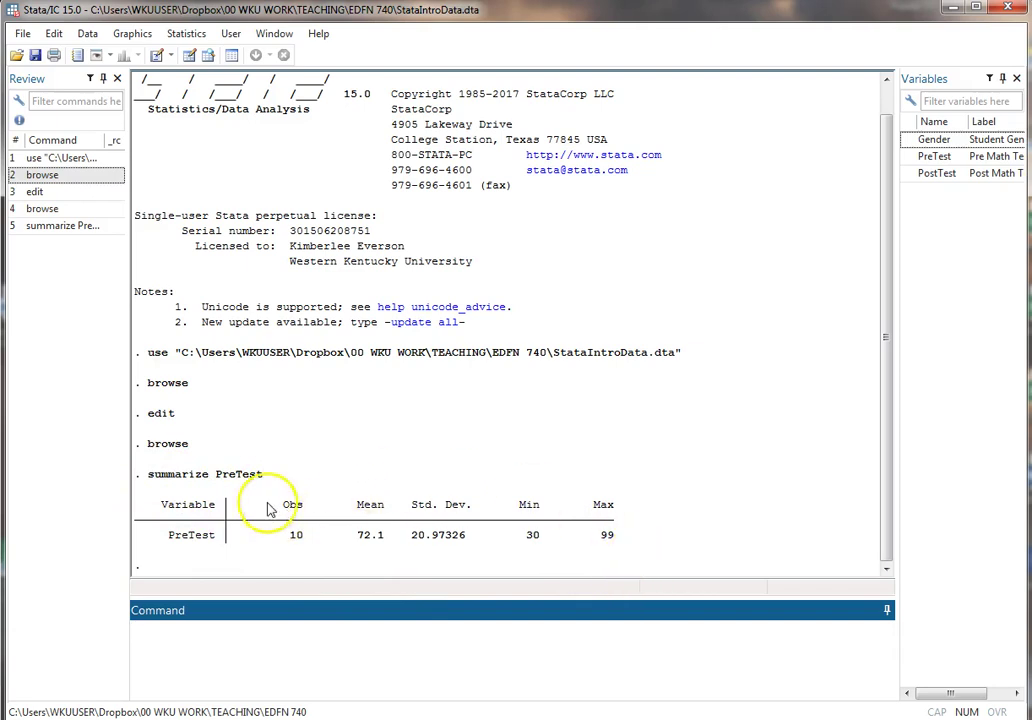
Step: Reuse the summarize PreTest command from the history, changing its variable to PostTest, and run it
click(68, 226)
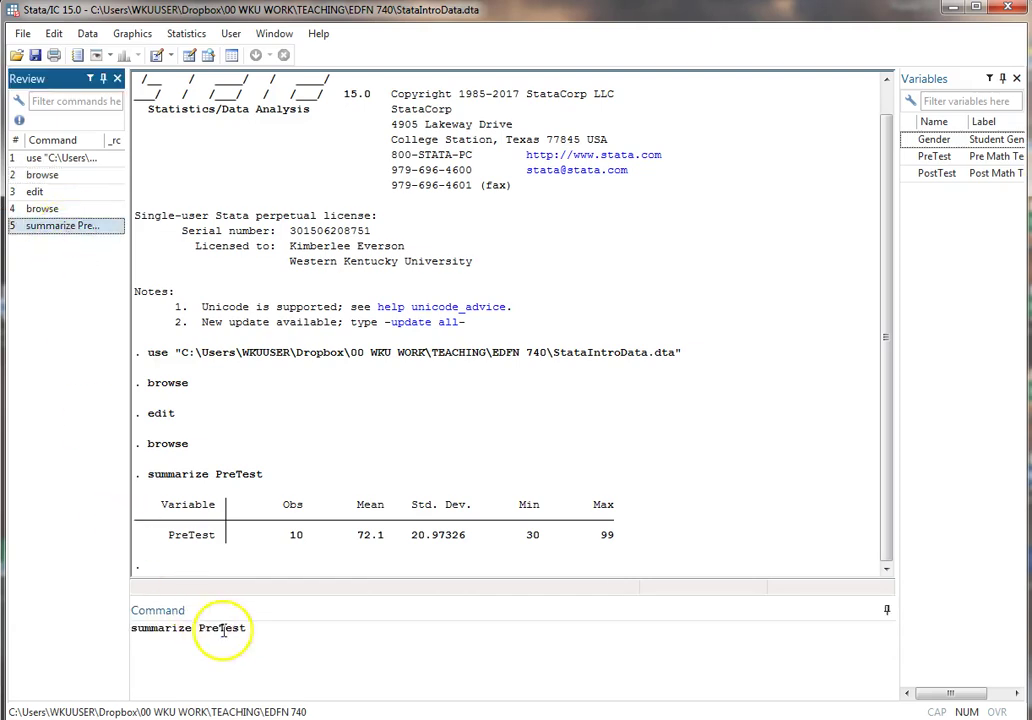
click(262, 629)
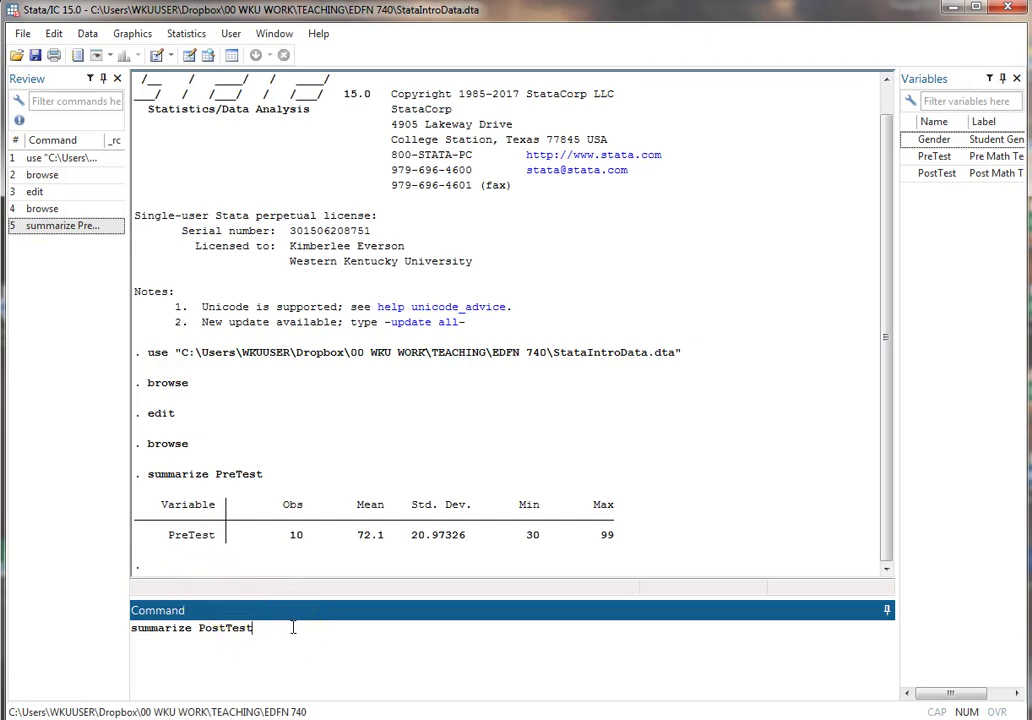
key(Return)
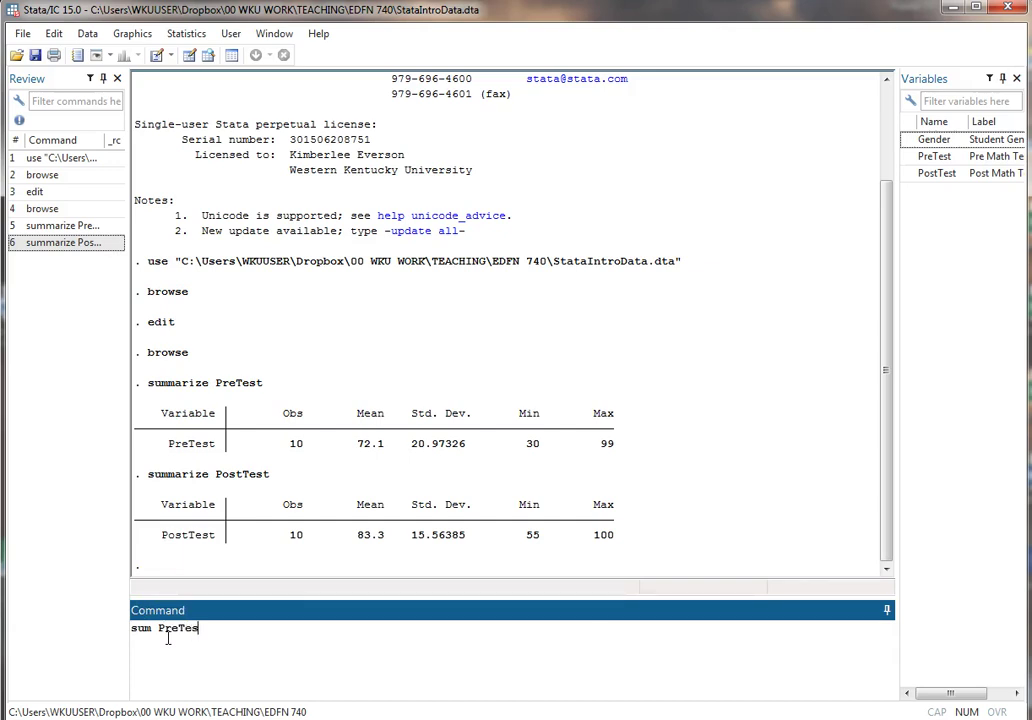
Step: Summarize PreTest with the abbreviated command "sum PreTest", and again with the detail option as "sum PreTest, detail"
key(Return)
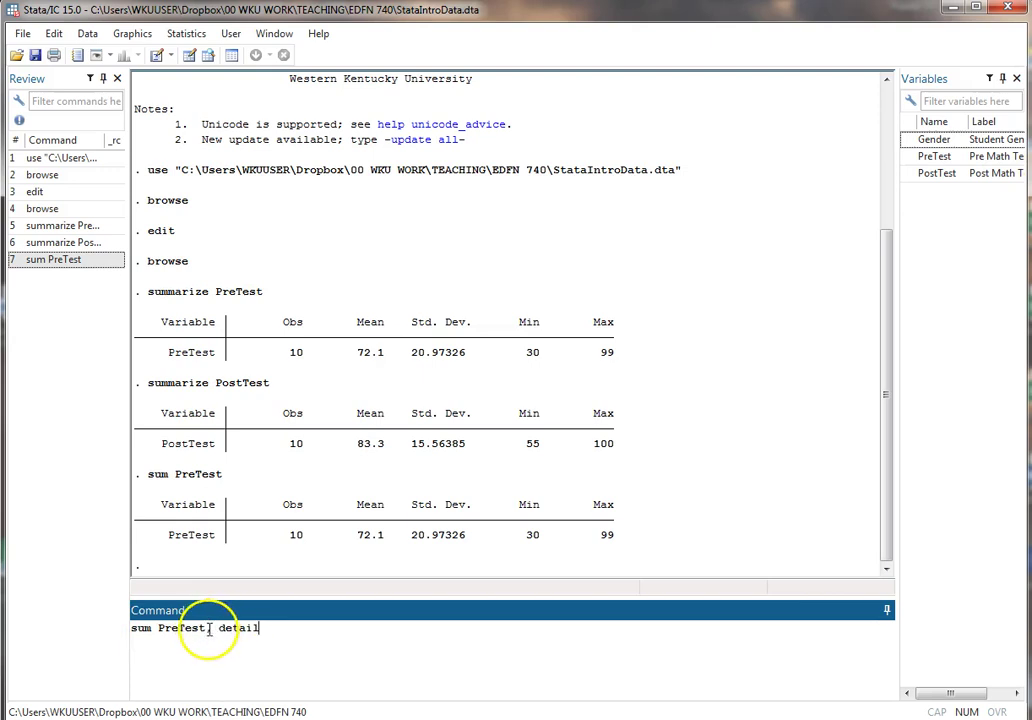
double_click(141, 628)
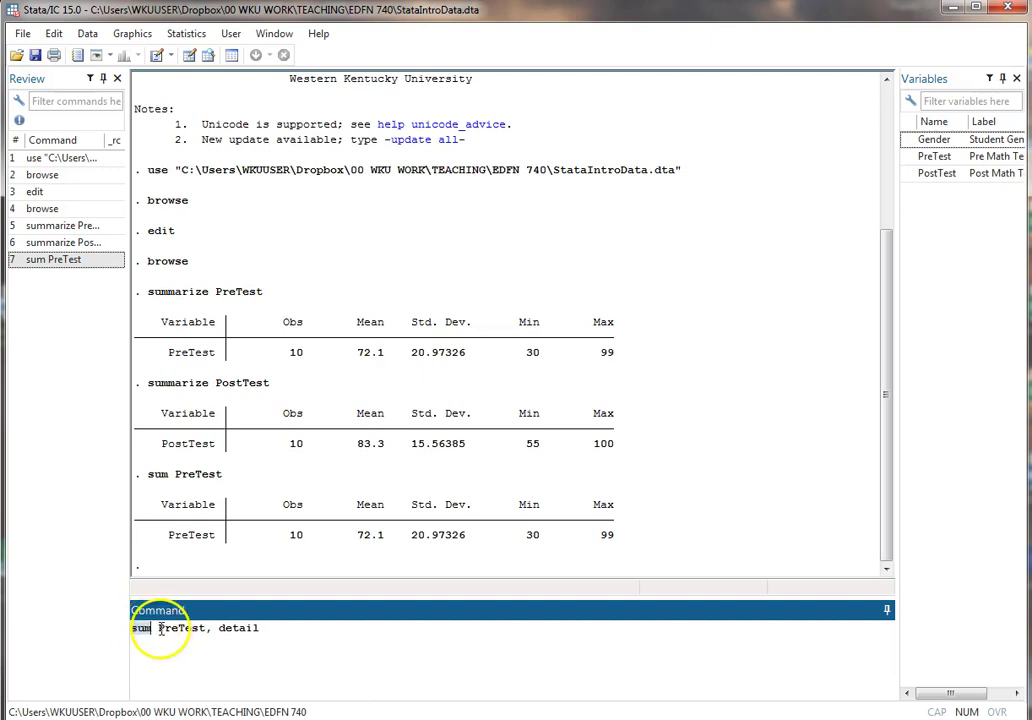
drag(159, 628, 204, 632)
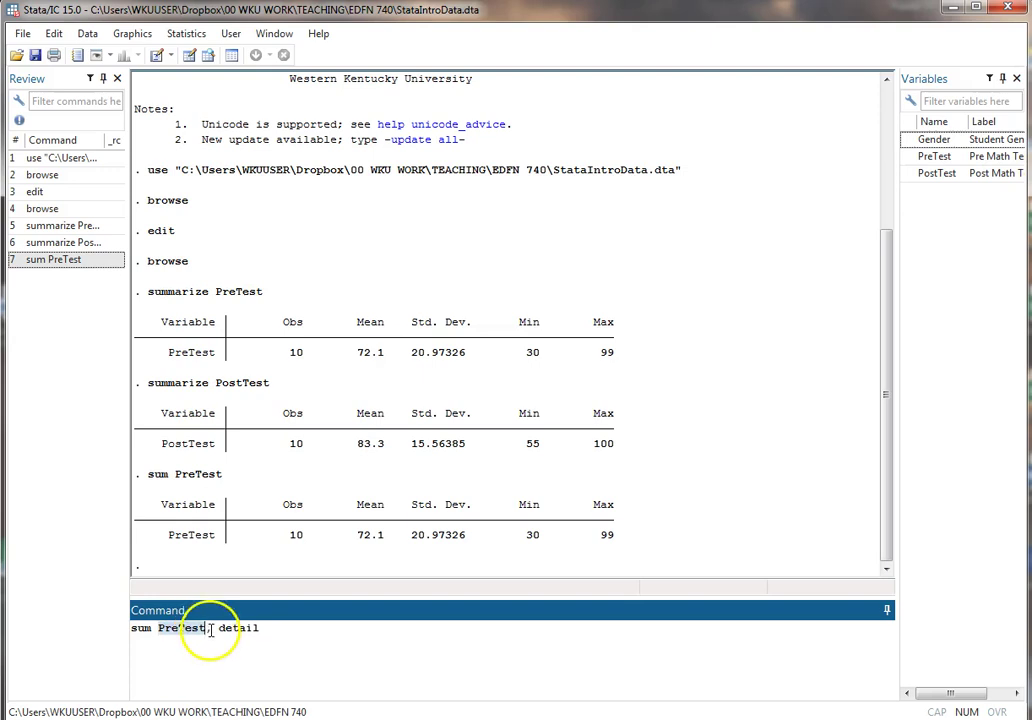
click(270, 631)
key(Return)
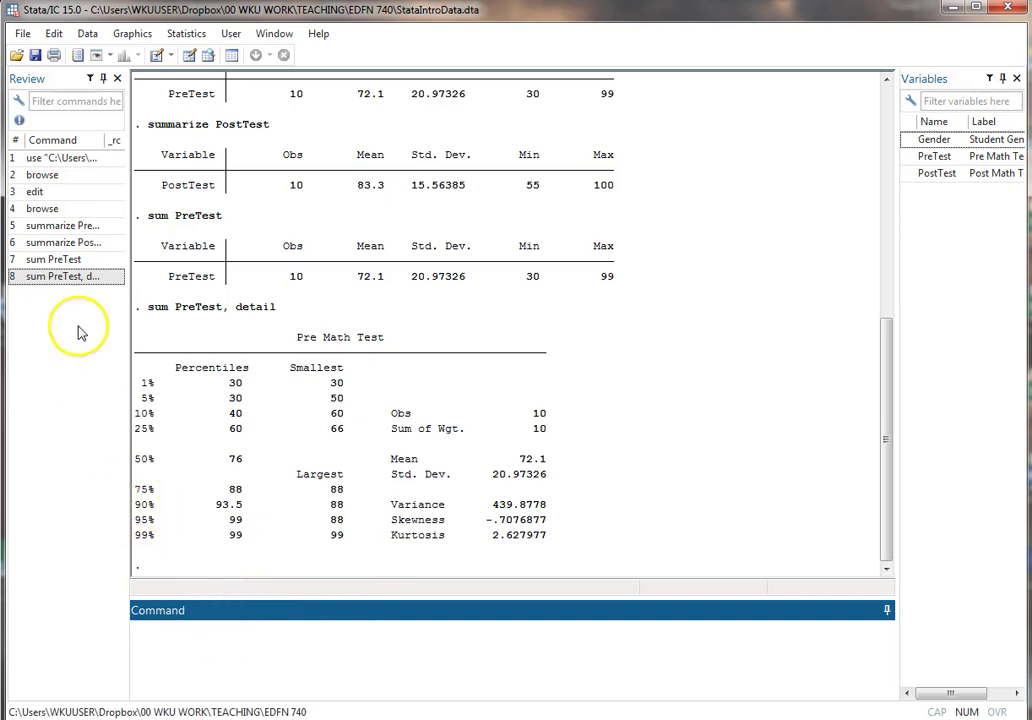
Step: Reuse the detailed PreTest summary command, add PostTest as a second variable, and run "sum PreTest PostTest, detail"
click(18, 287)
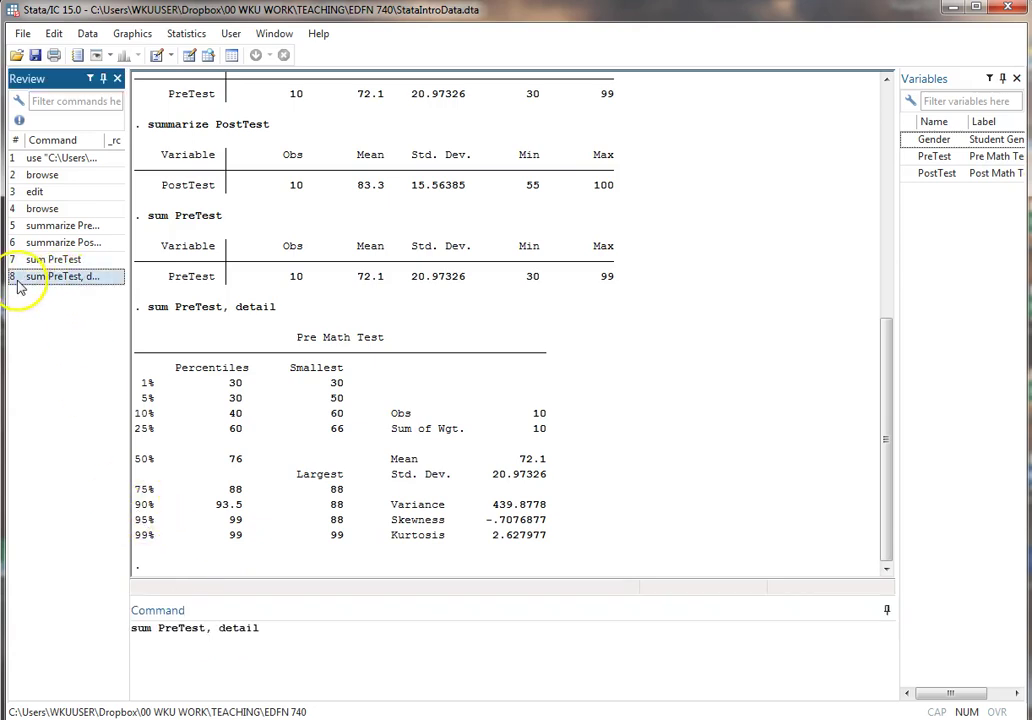
click(204, 629)
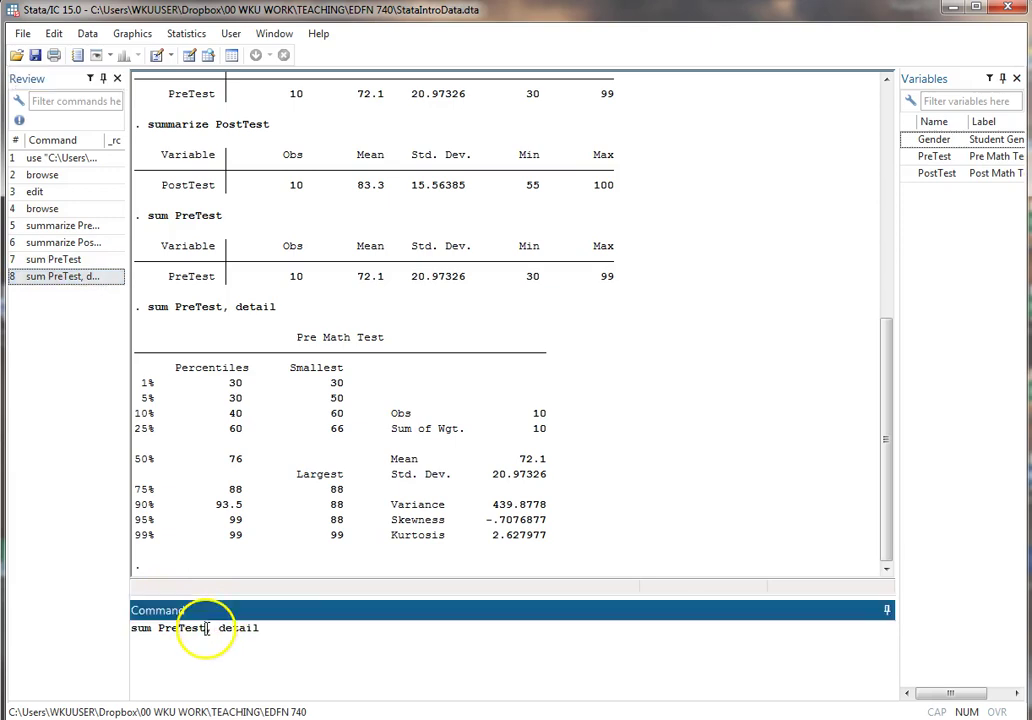
text(PostTest)
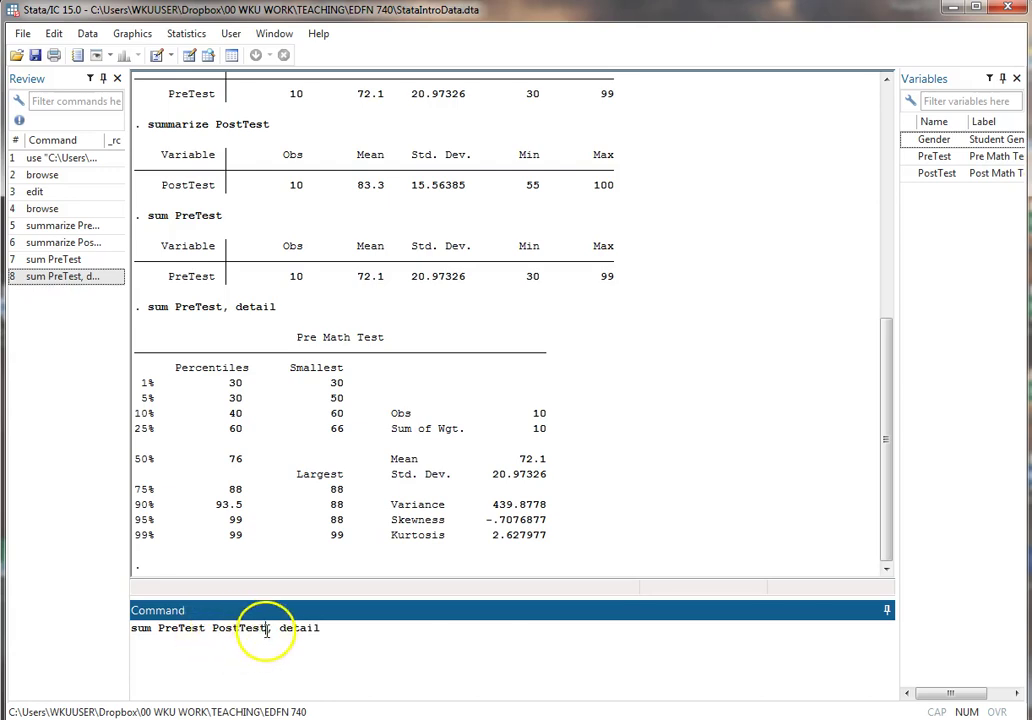
click(347, 630)
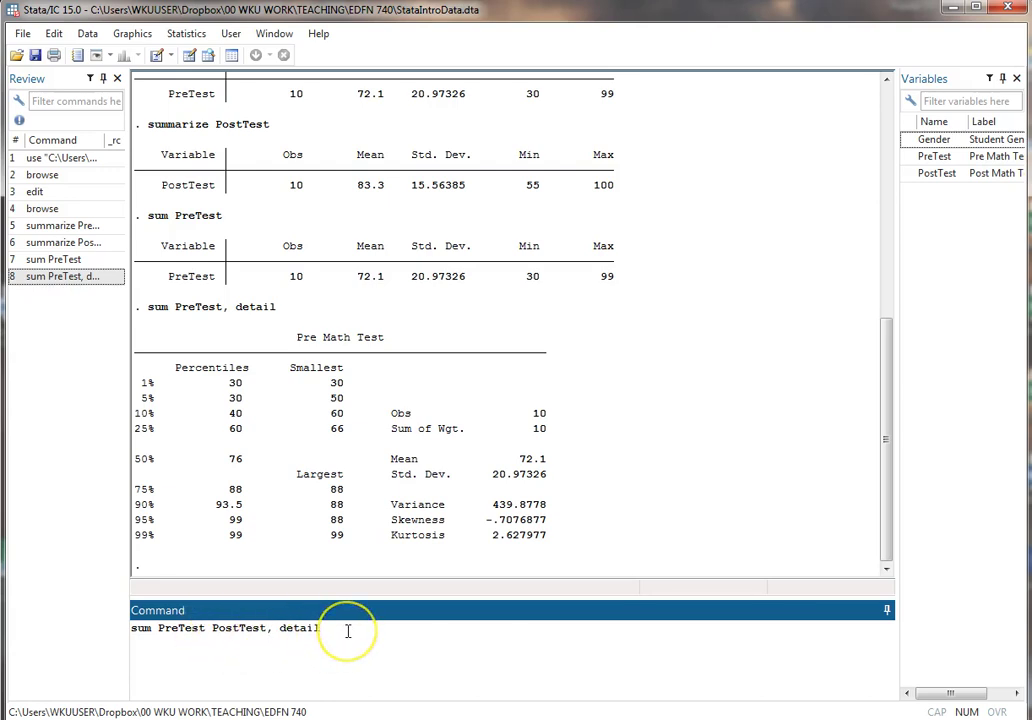
key(Return)
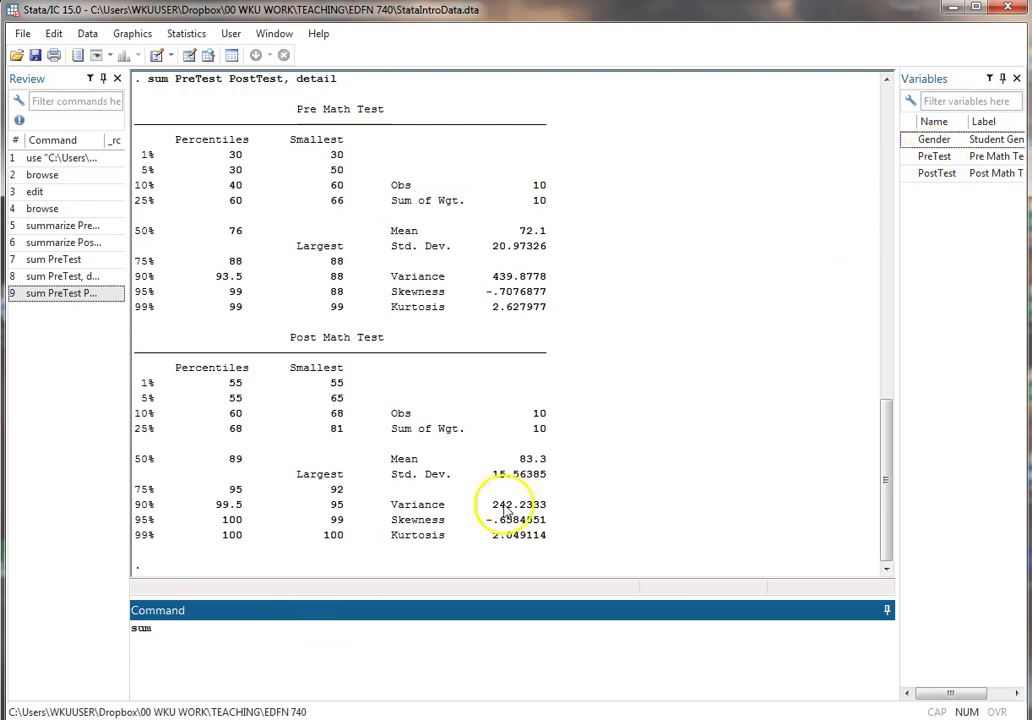
mouse_move(928, 166)
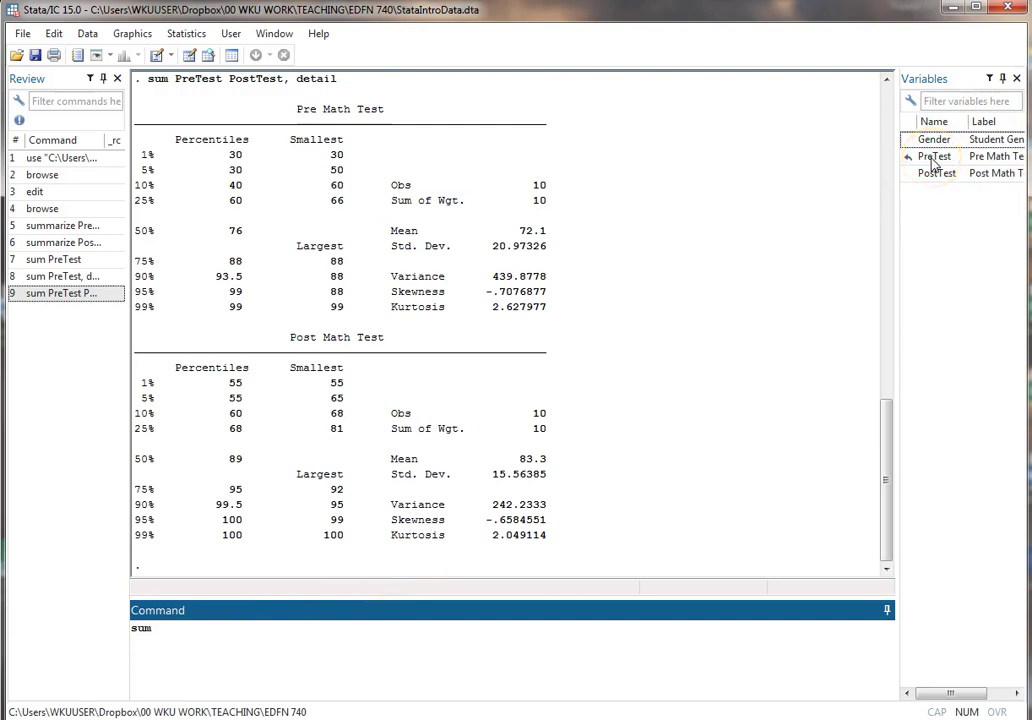
click(933, 163)
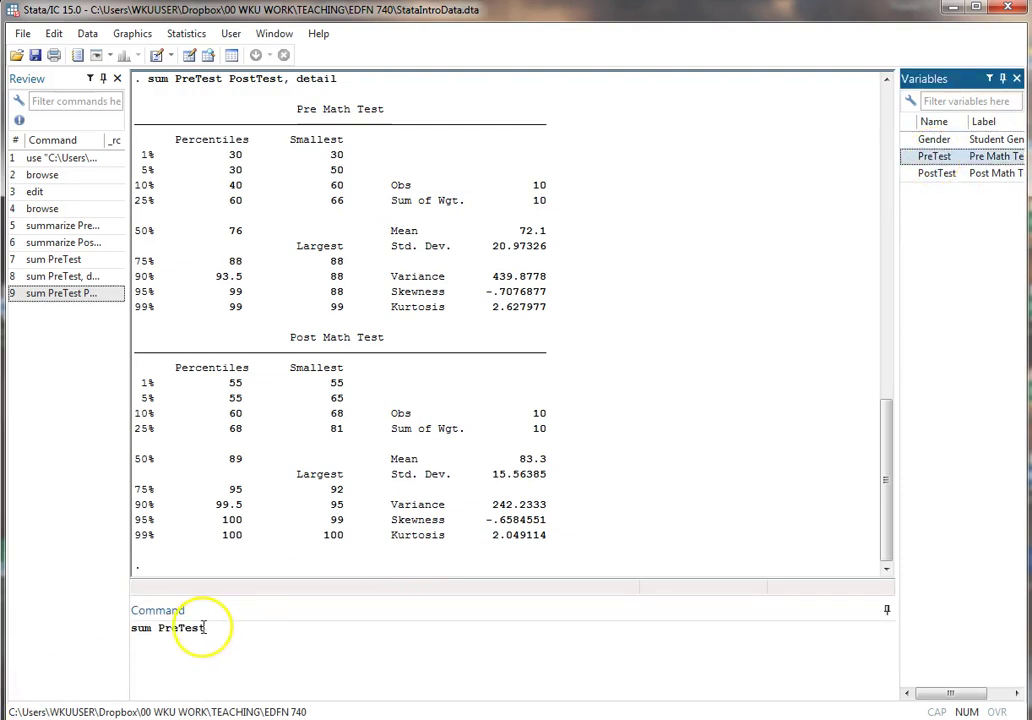
click(946, 176)
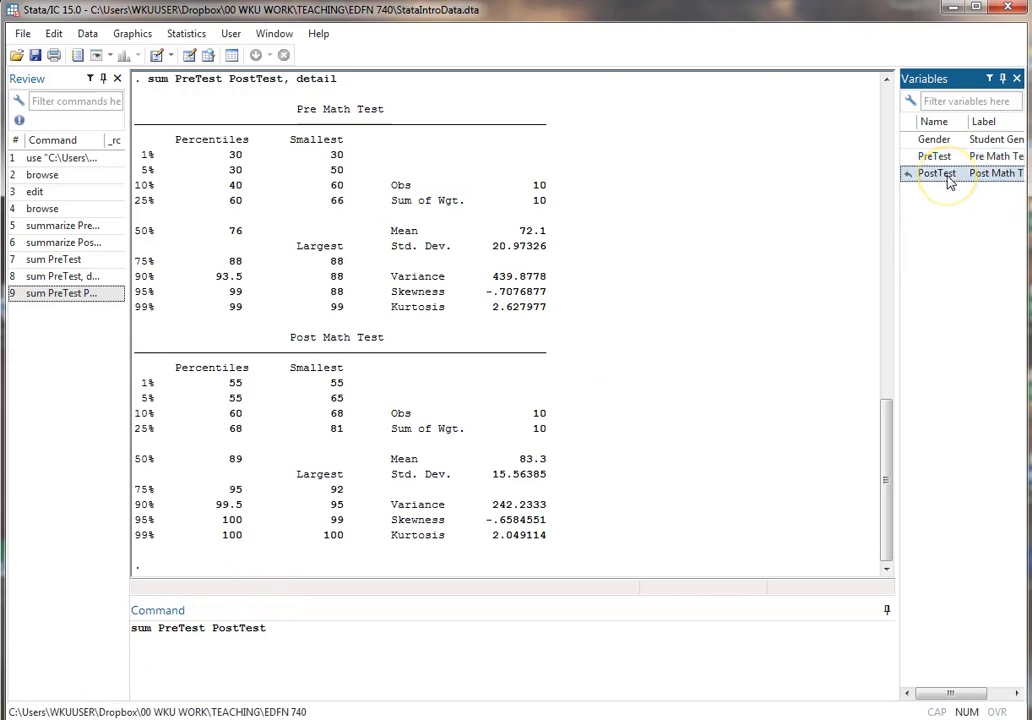
click(268, 628)
drag(268, 628, 158, 630)
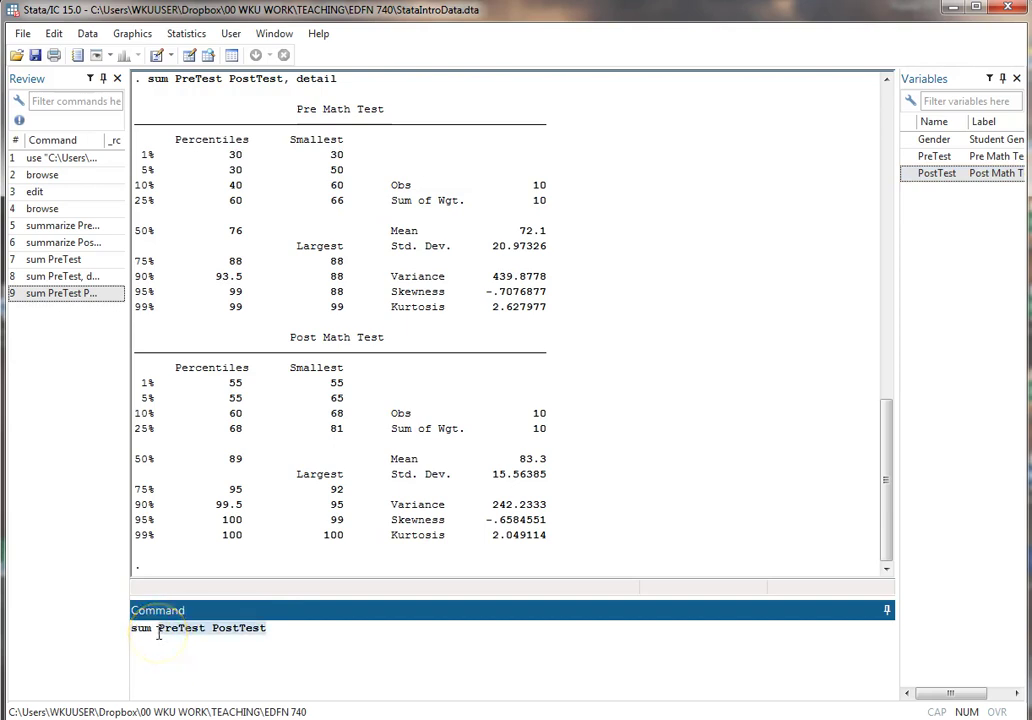
key(BackSpace)
drag(940, 160, 456, 640)
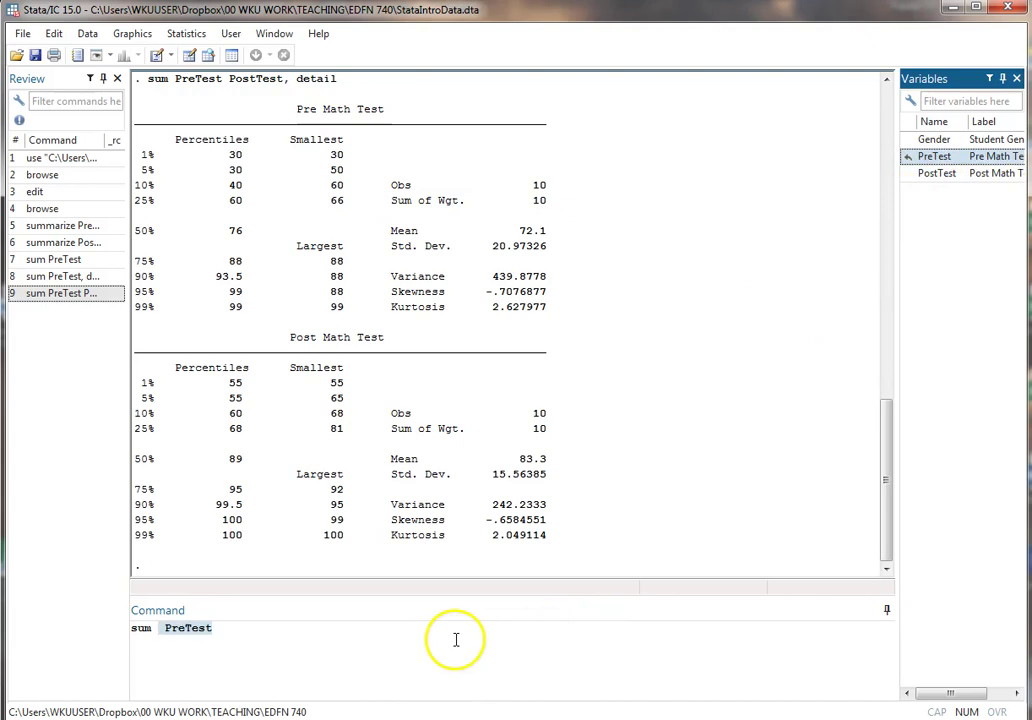
click(419, 636)
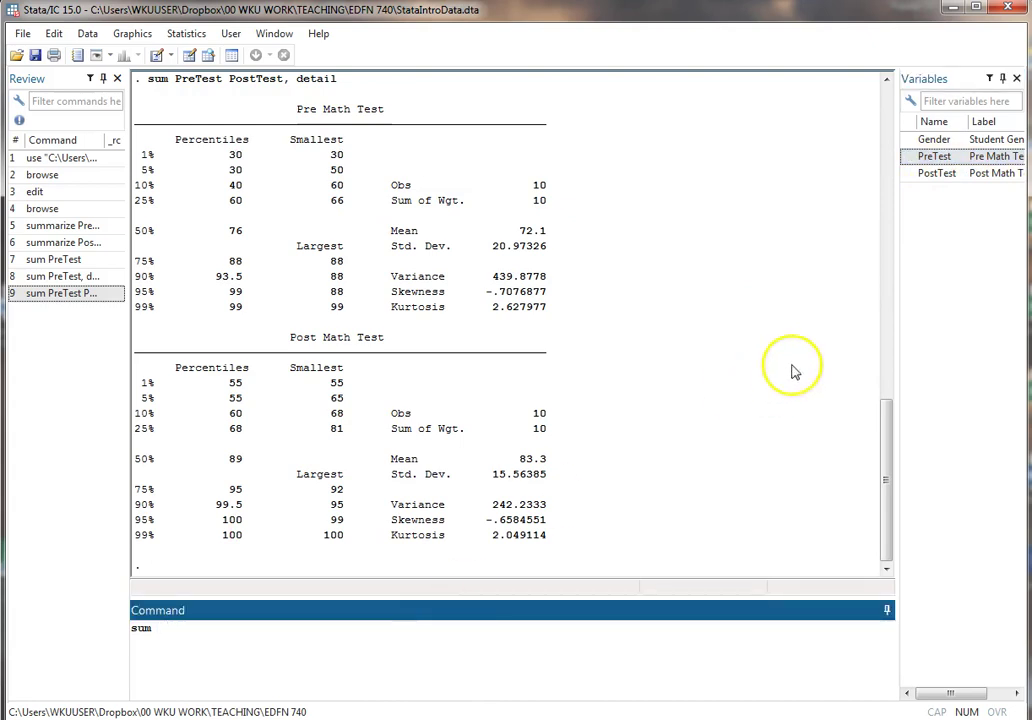
Step: Add PreTest and PostTest together from the variable list to the "sum" command and run it without the detail option
click(930, 160)
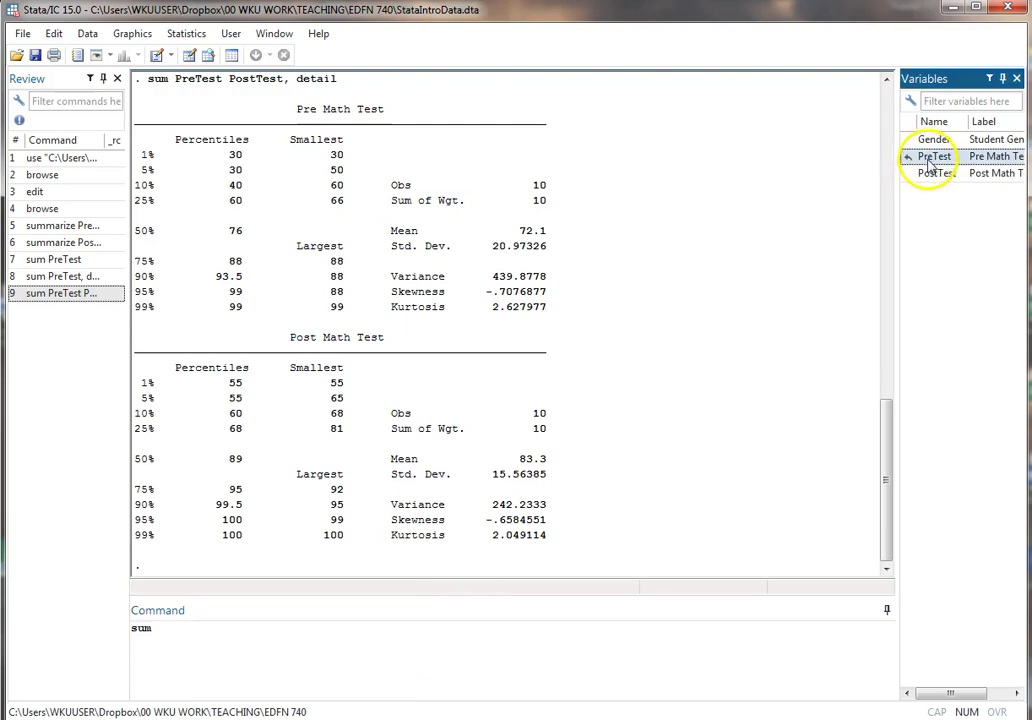
ctrl+click(930, 180)
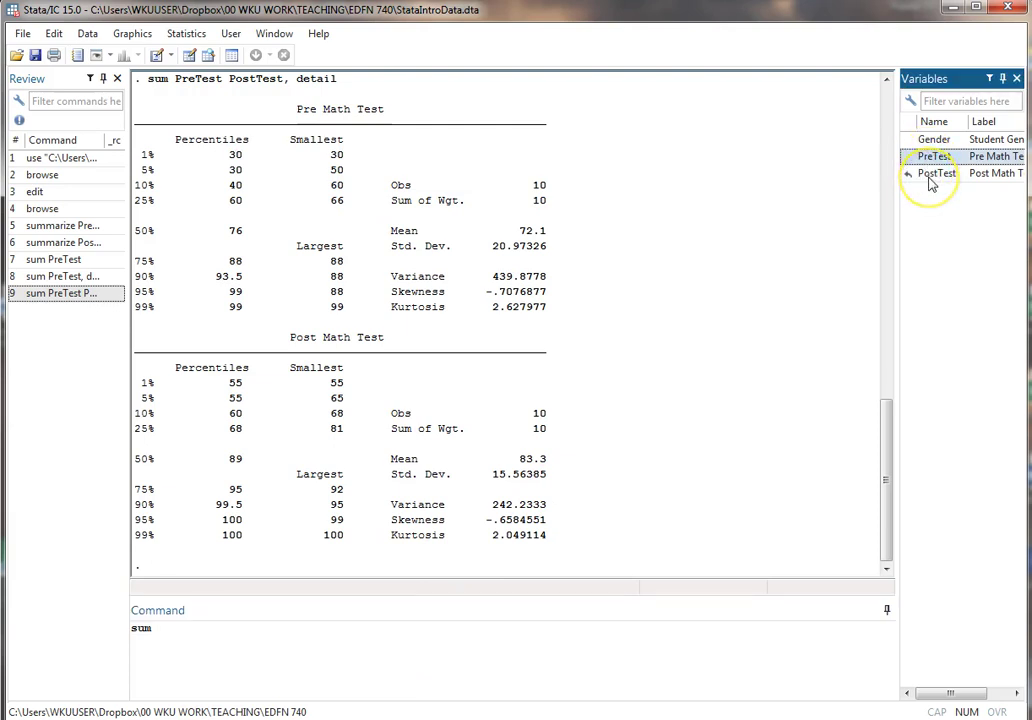
drag(920, 170, 448, 632)
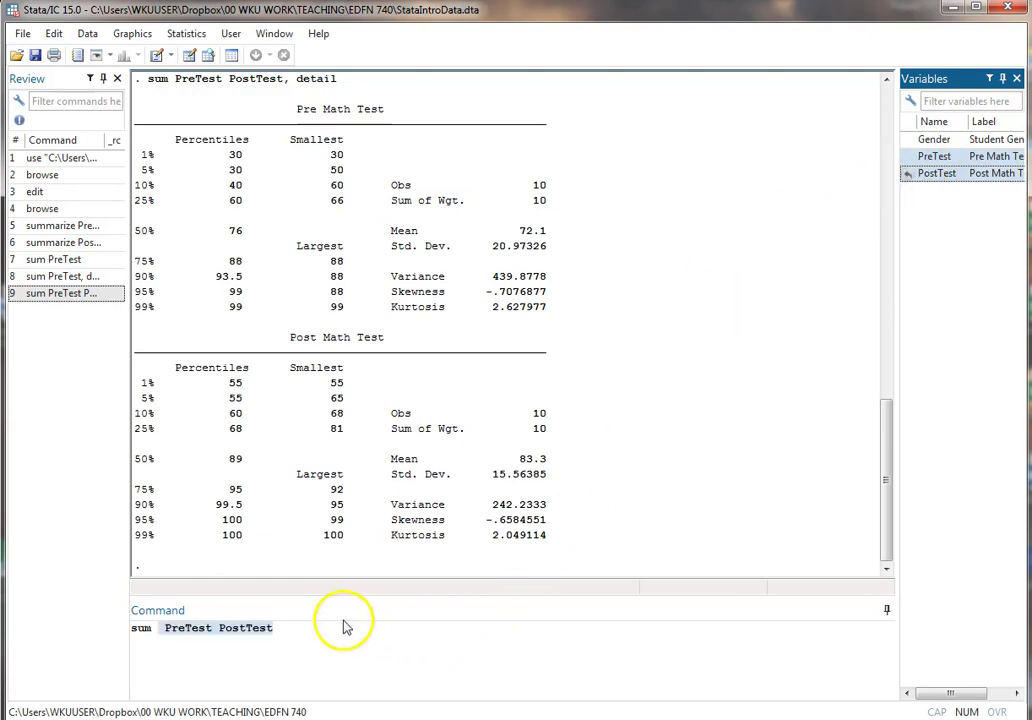
click(306, 627)
click(318, 631)
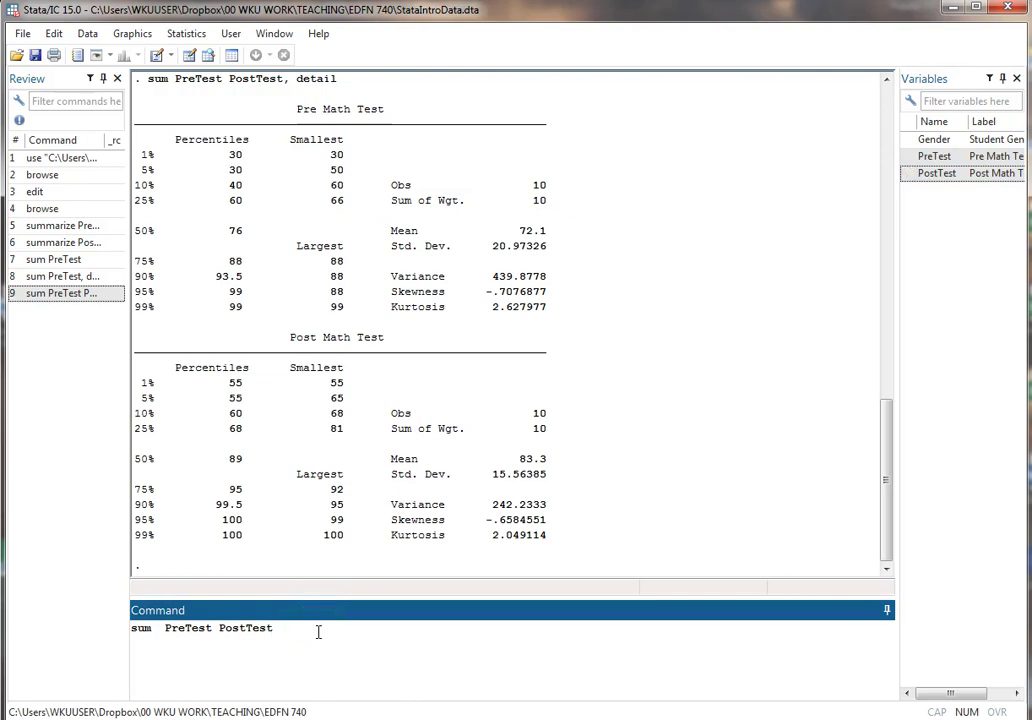
key(Return)
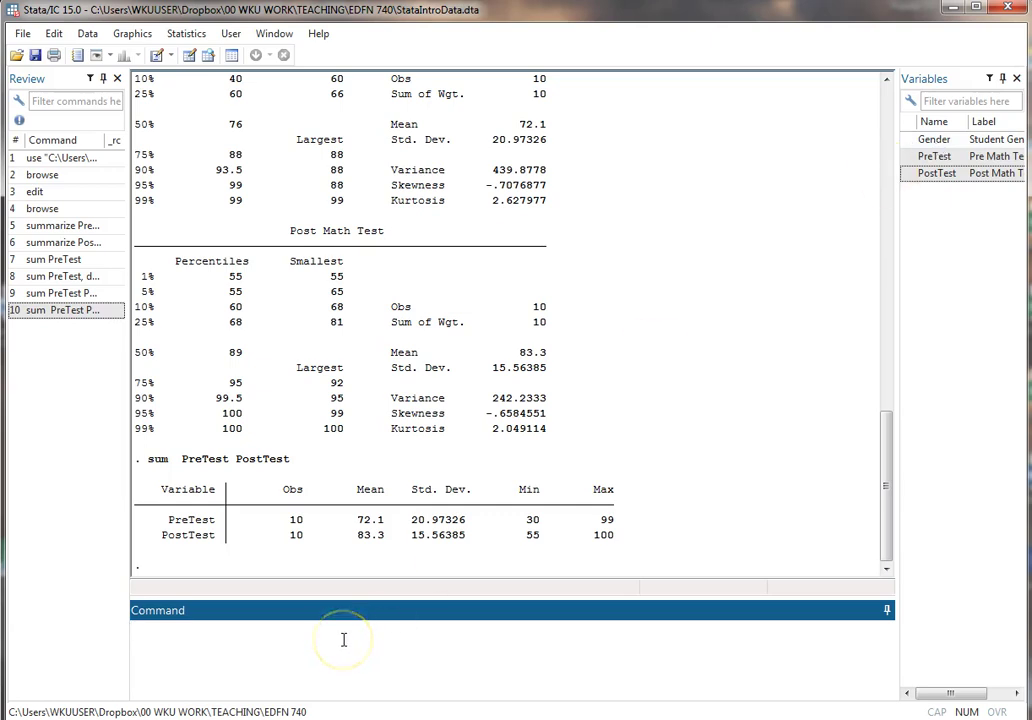
Step: Tabulate the frequencies of the Gender variable by running "tab Gender"
text(t)
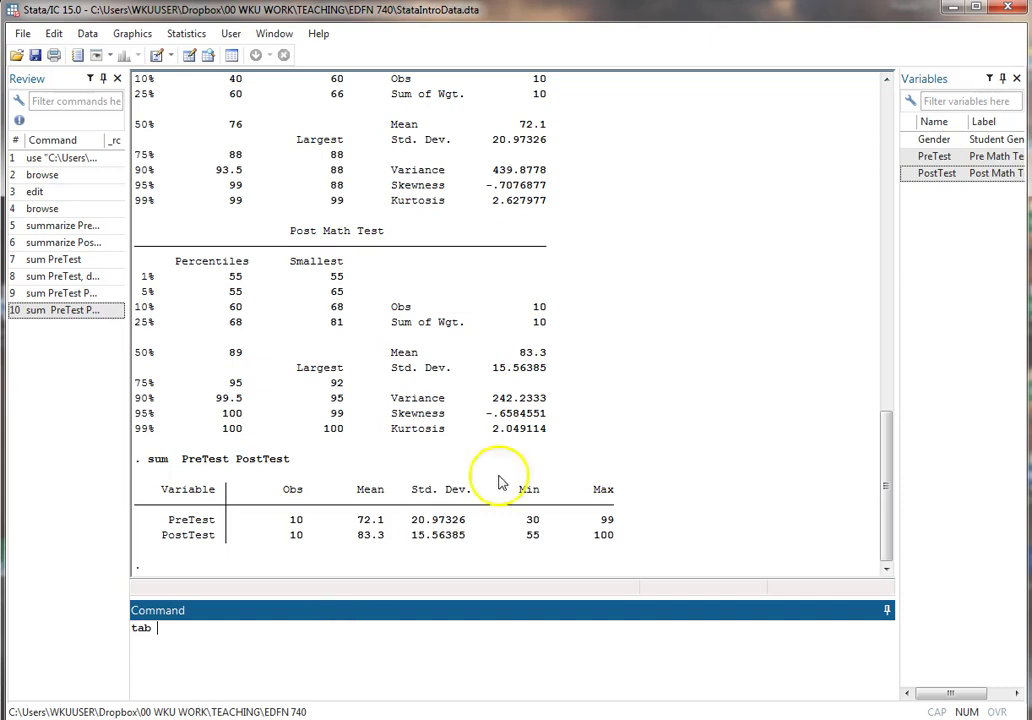
double_click(935, 140)
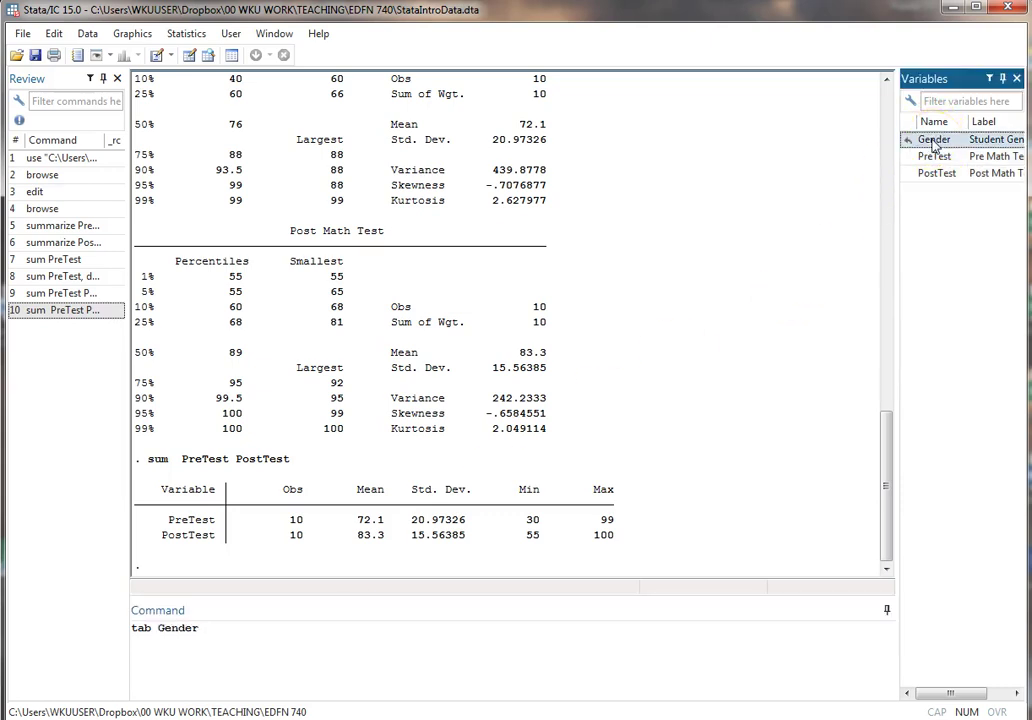
click(223, 629)
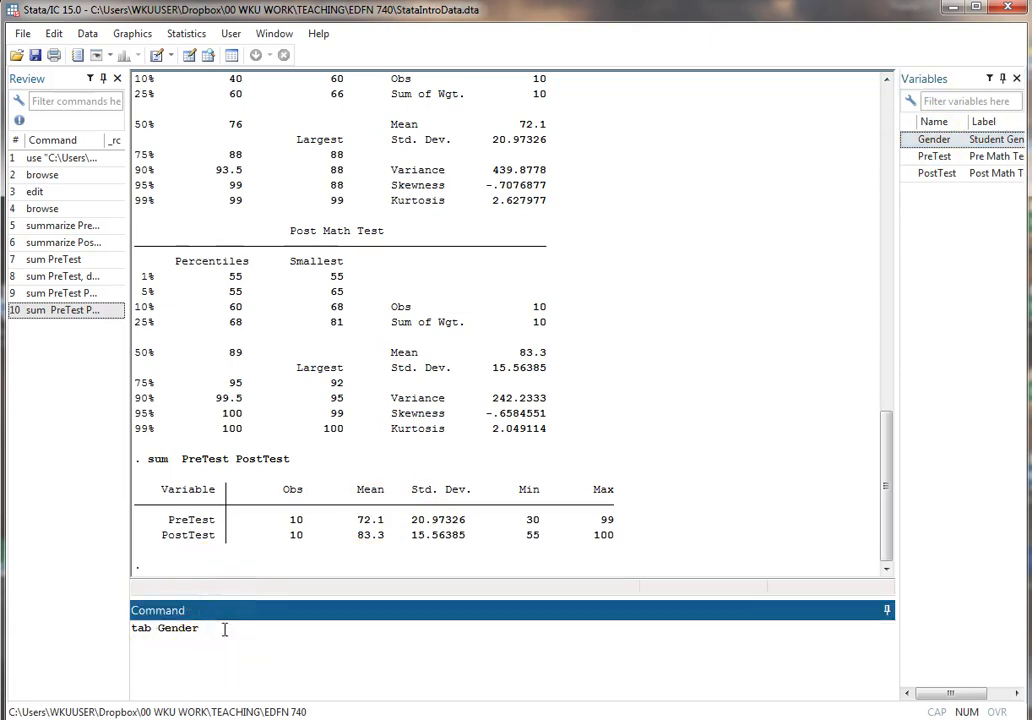
key(Return)
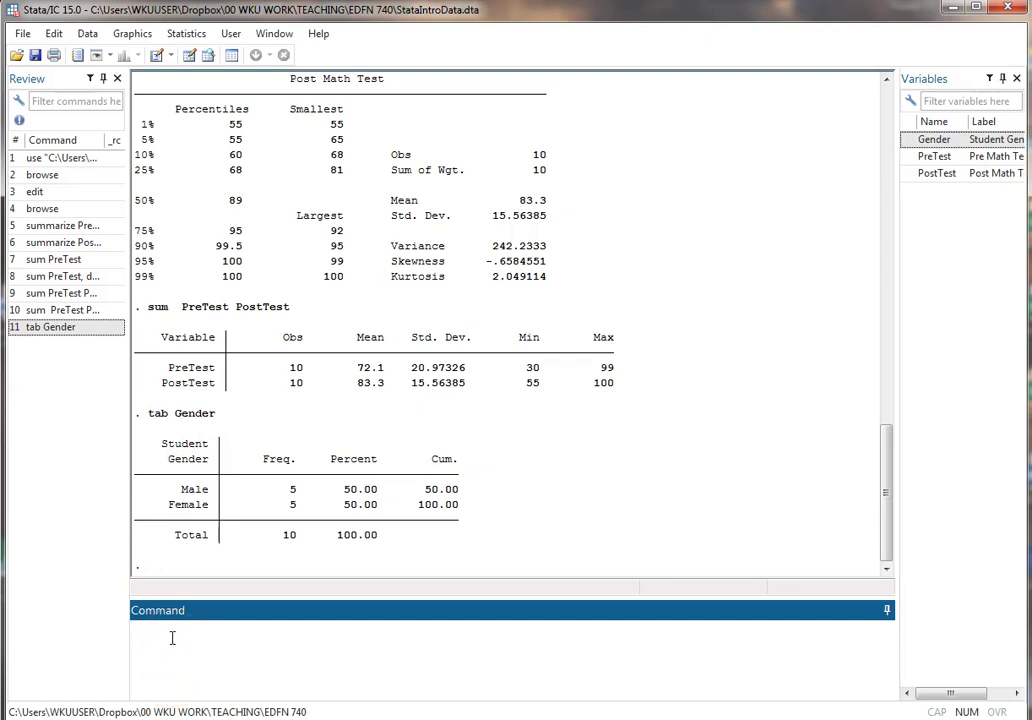
Step: Show the coding and value labels of the Gender variable by running "codebook Gender"
text(codebook Gender)
click(170, 628)
click(358, 466)
key(Return)
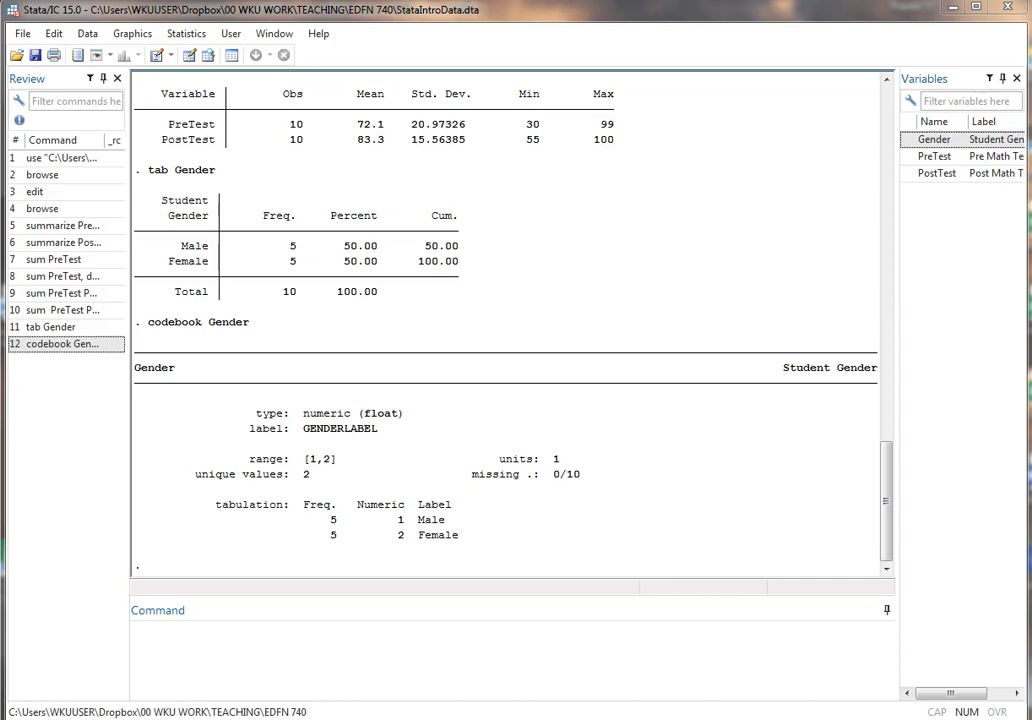
Step: Draw a histogram of PreTest with the command "hist PreTest", view it, and close the graph window
click(253, 649)
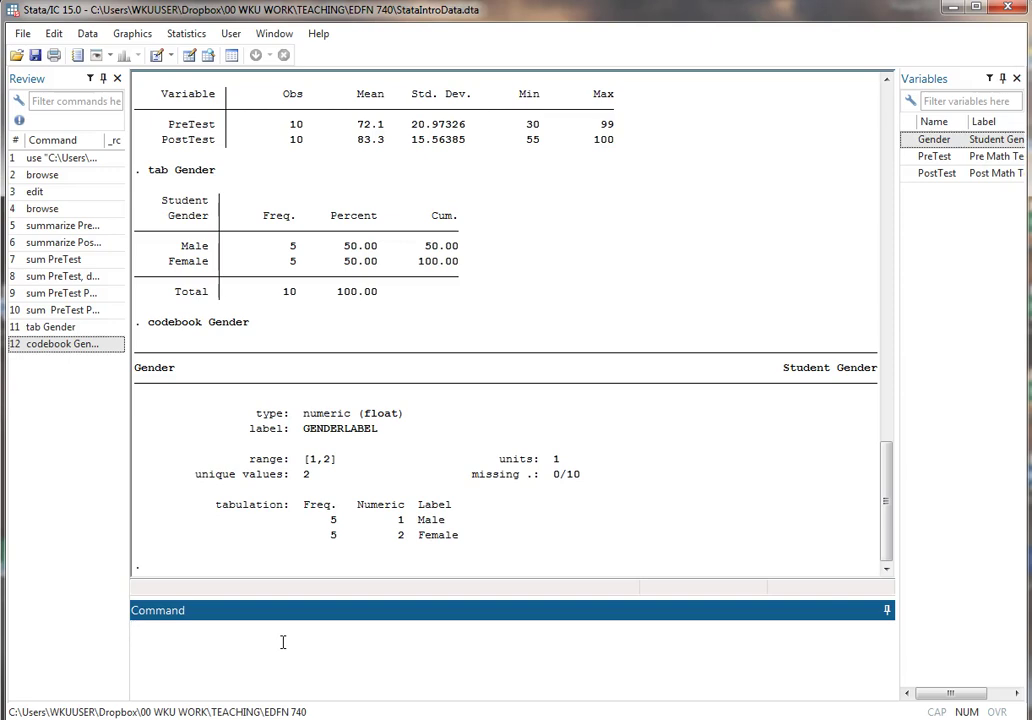
text(hist)
click(125, 30)
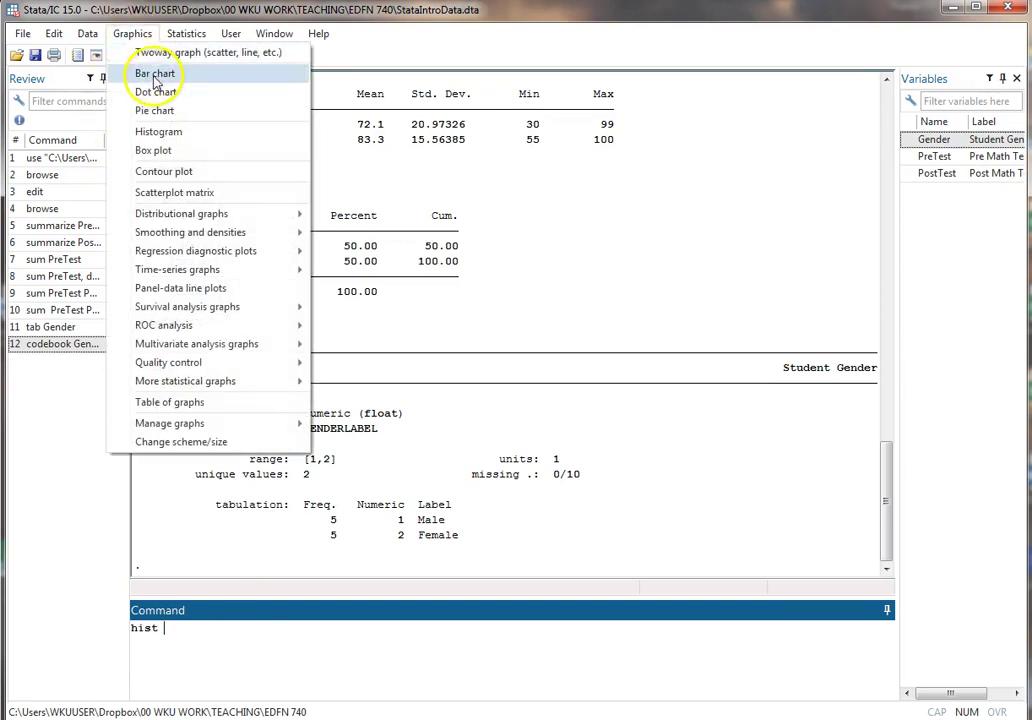
click(251, 631)
text(hist )
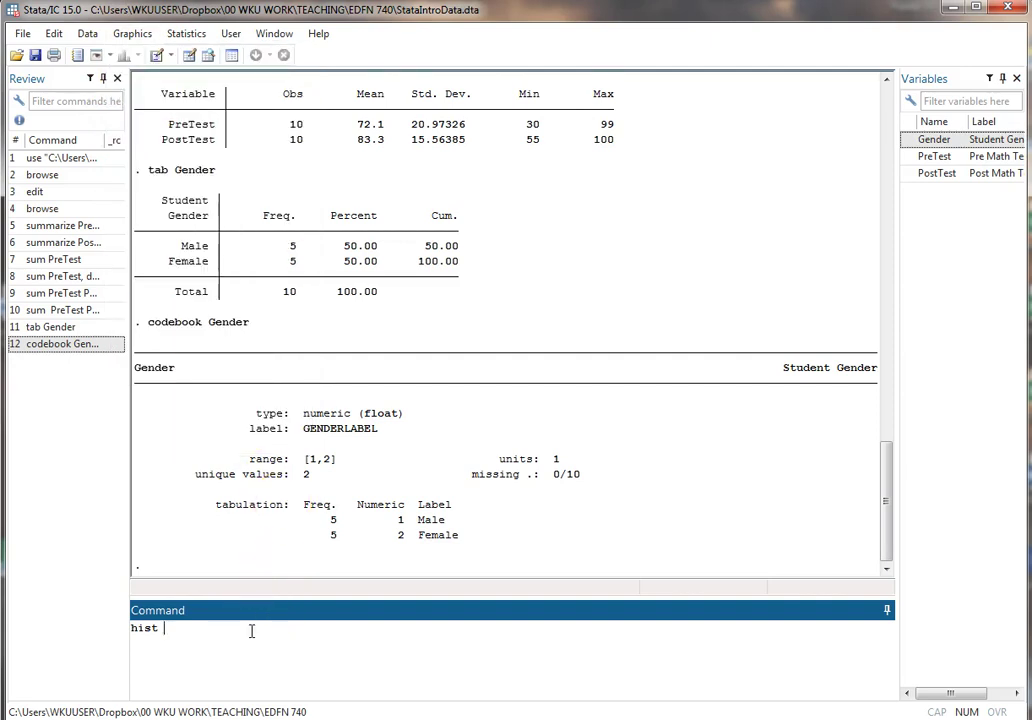
text(PreTest)
key(Return)
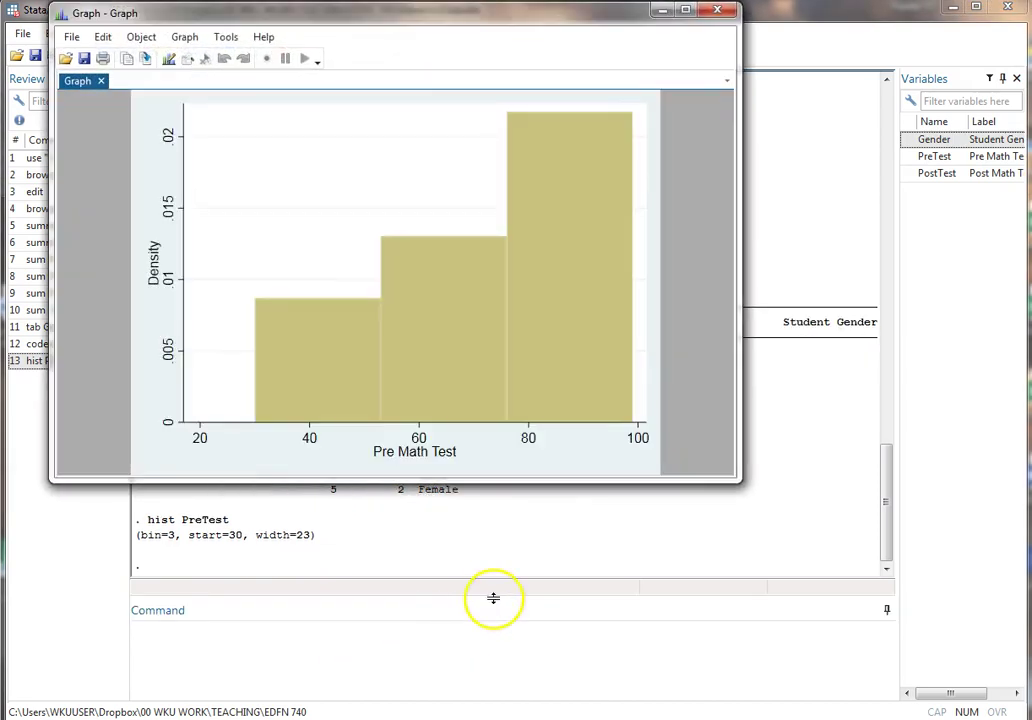
drag(426, 18, 477, 131)
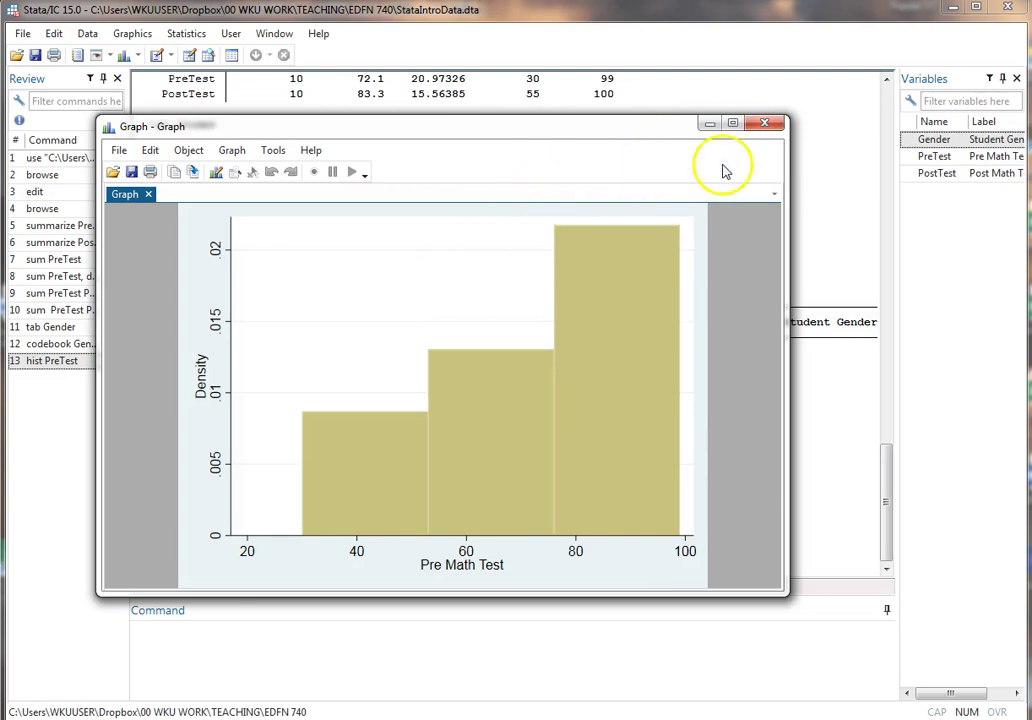
click(765, 128)
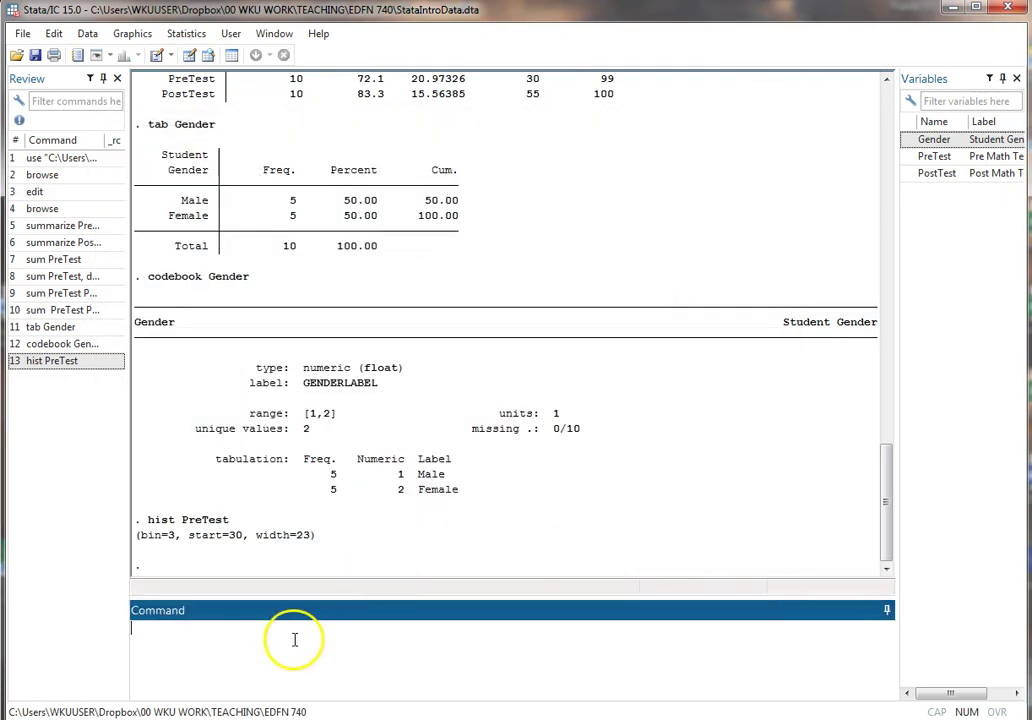
Step: Draw a histogram of PostTest with the command "hist PostTest" and close the graph window after viewing it
text(his)
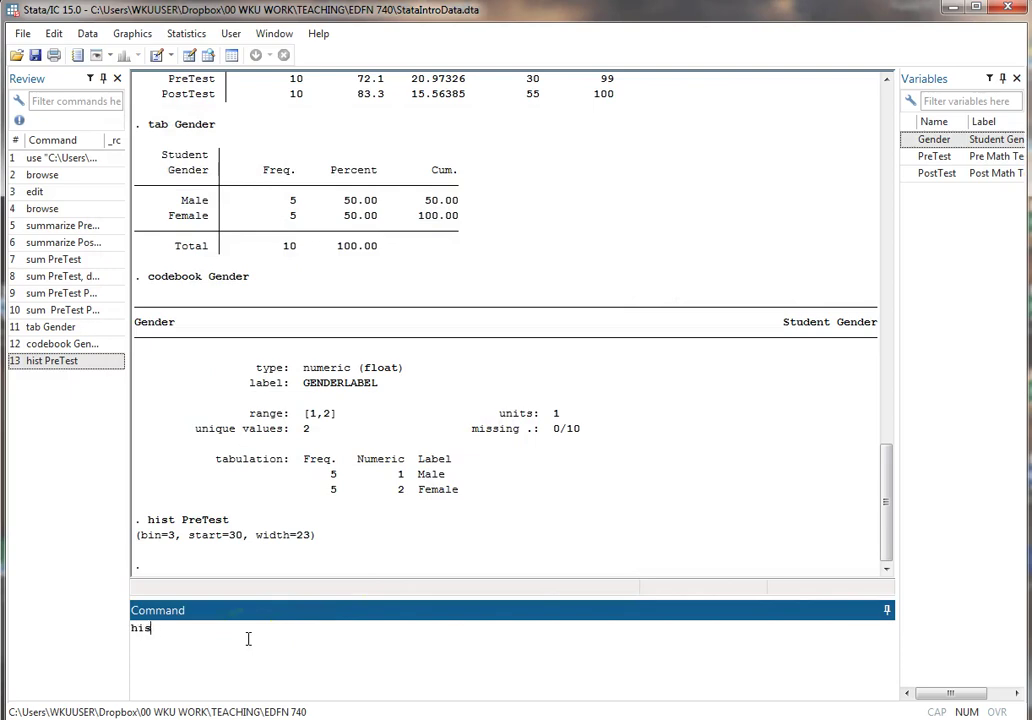
text(t PostTest)
key(Return)
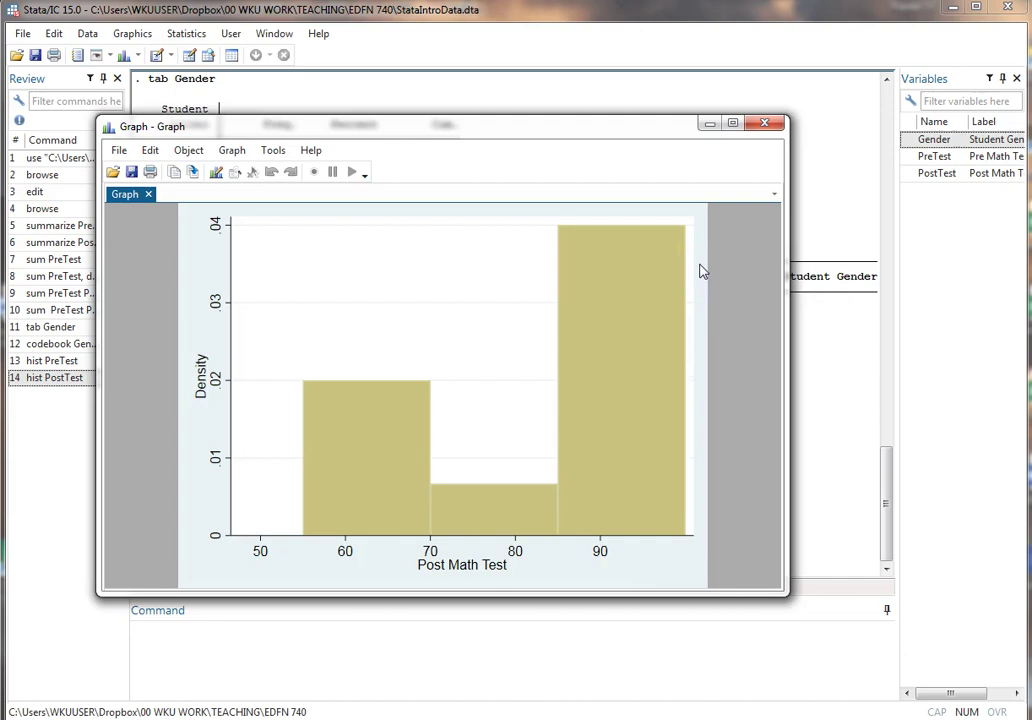
click(764, 125)
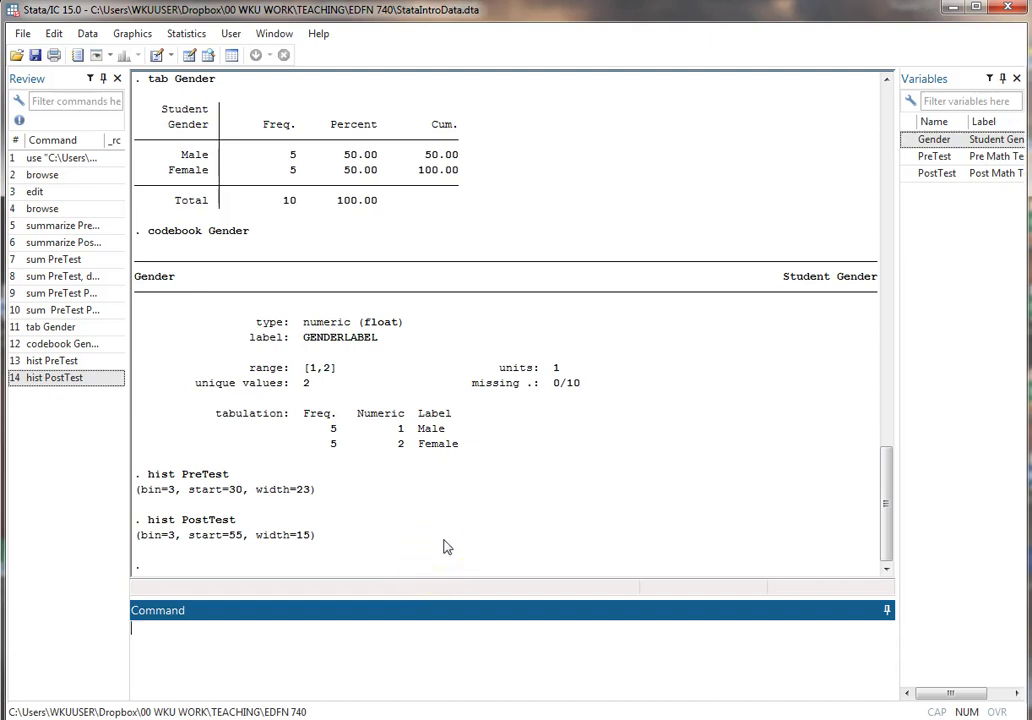
Step: Draw a histogram of the Gender variable with "hist Gender" and close the graph window after viewing it
click(307, 626)
text(hist Gender)
key(Return)
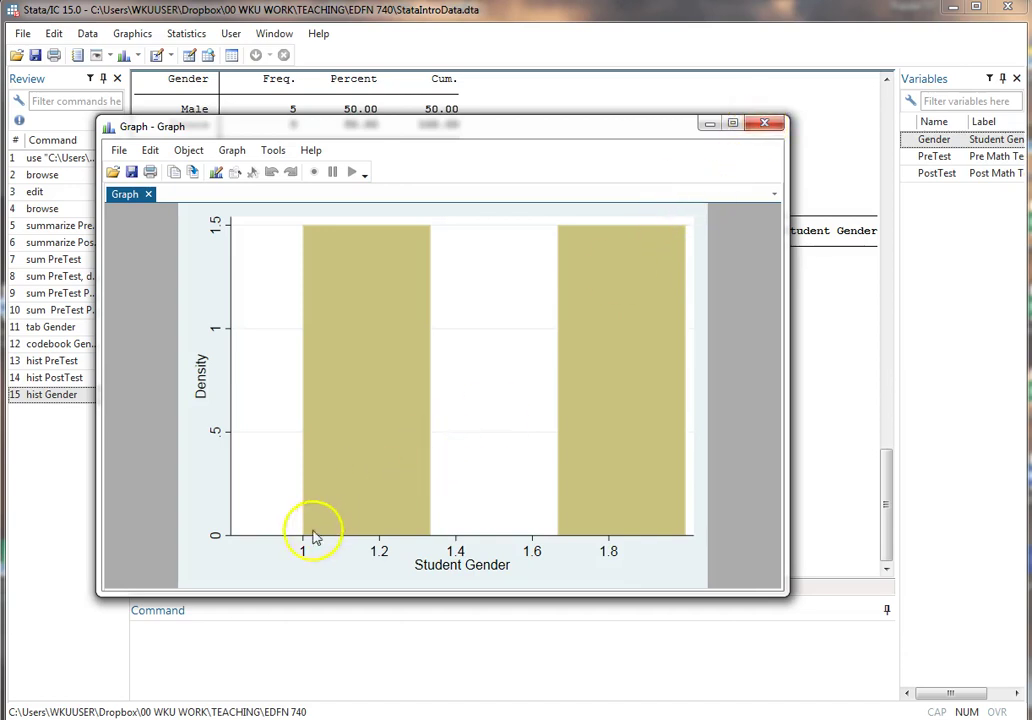
click(764, 123)
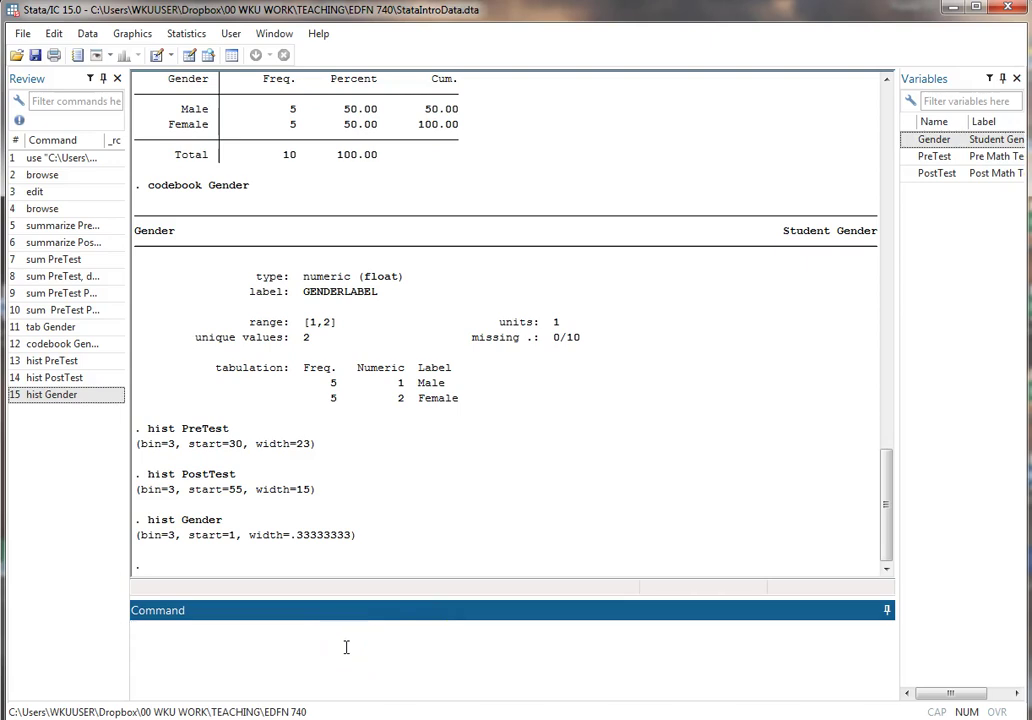
Step: Draw a bar chart by gender with the command "graph bar, over(Gender)" and close the graph window after viewing it
text(graph bar, over(Gende)
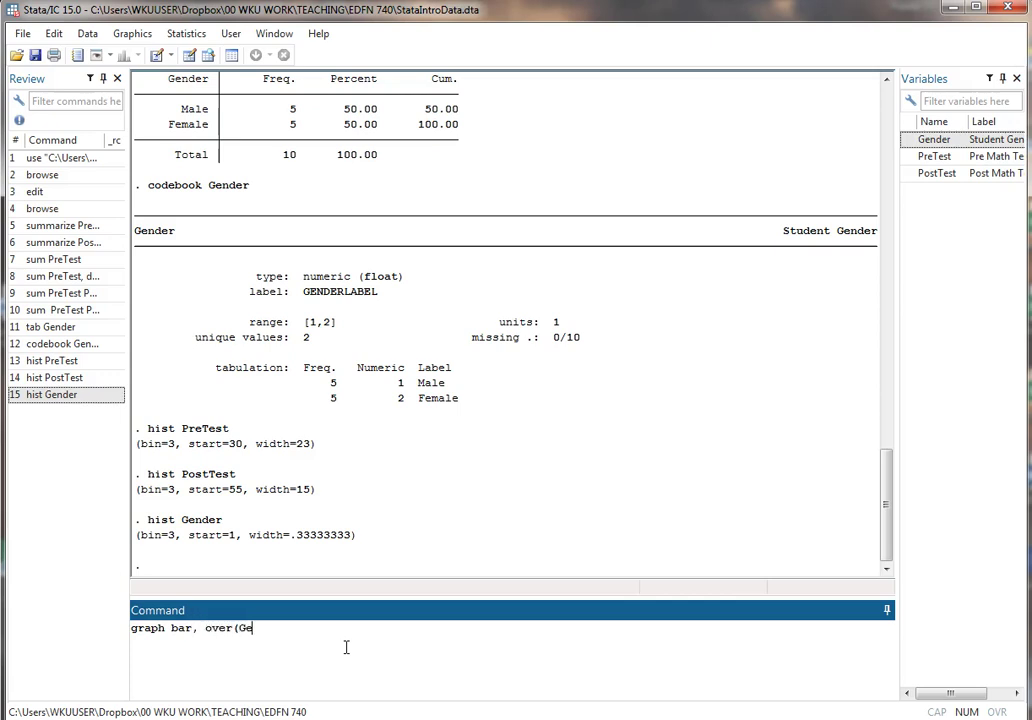
text(r))
key(Return)
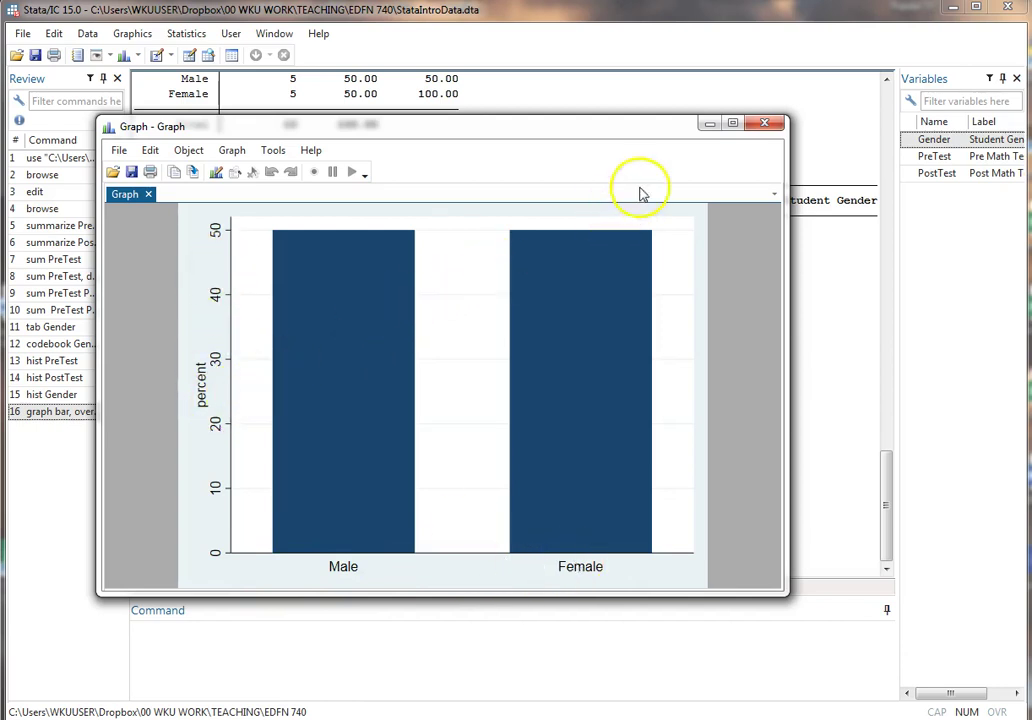
click(770, 128)
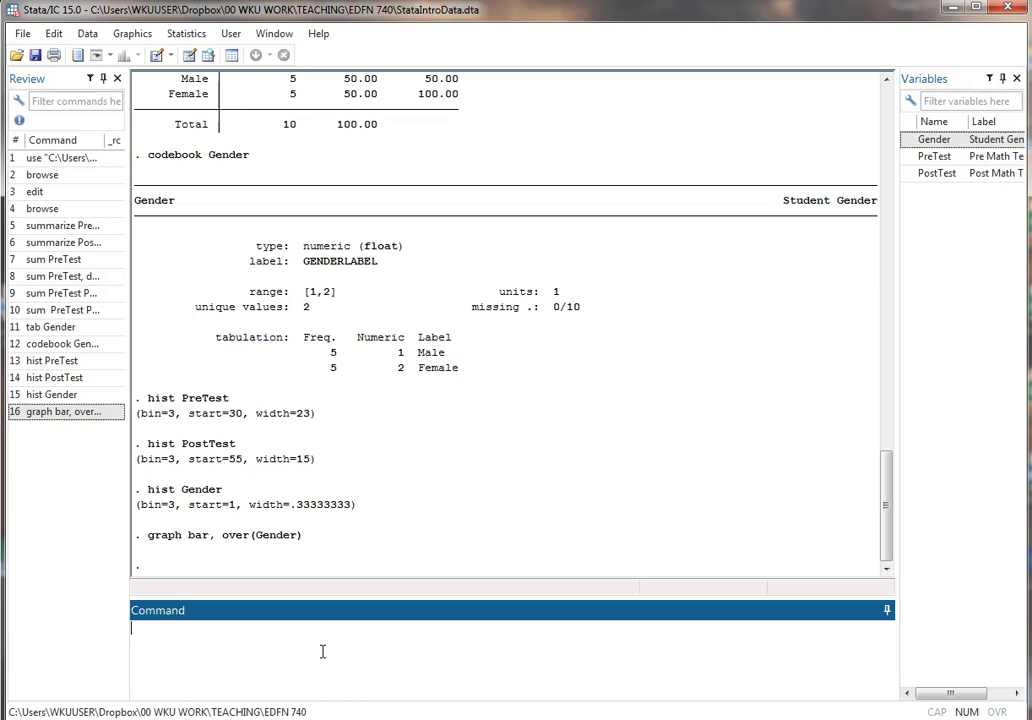
Step: Draw a scatterplot of PostTest against PreTest with "scatter PostTest PreTest", close the graph window, and return to the command line
text(scatter)
click(942, 180)
double_click(940, 178)
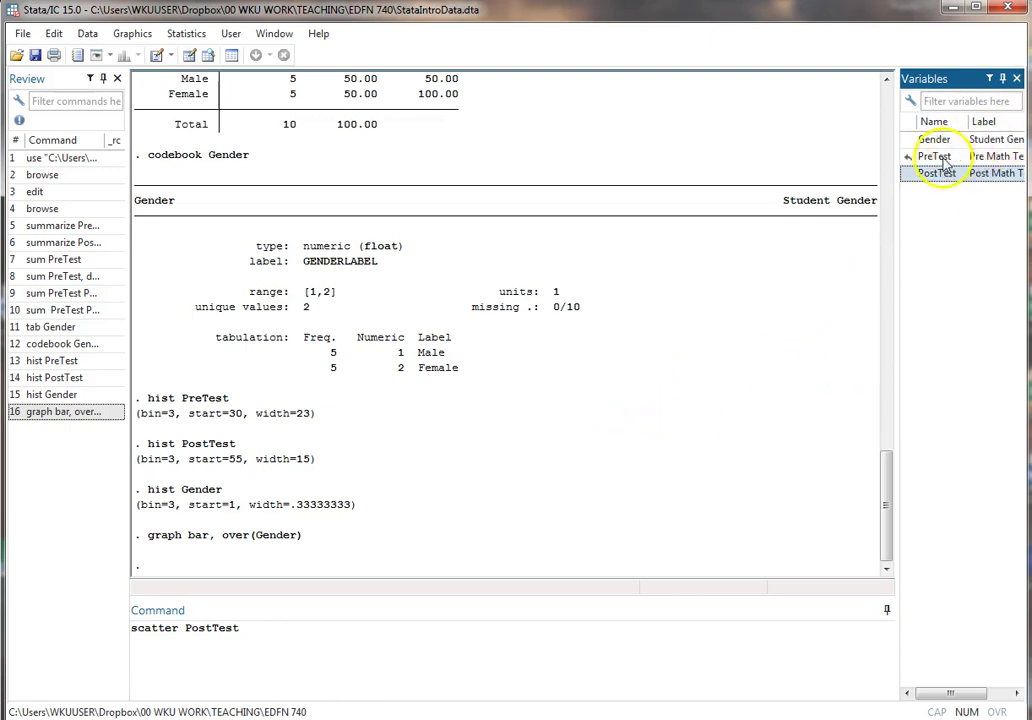
double_click(940, 158)
click(382, 626)
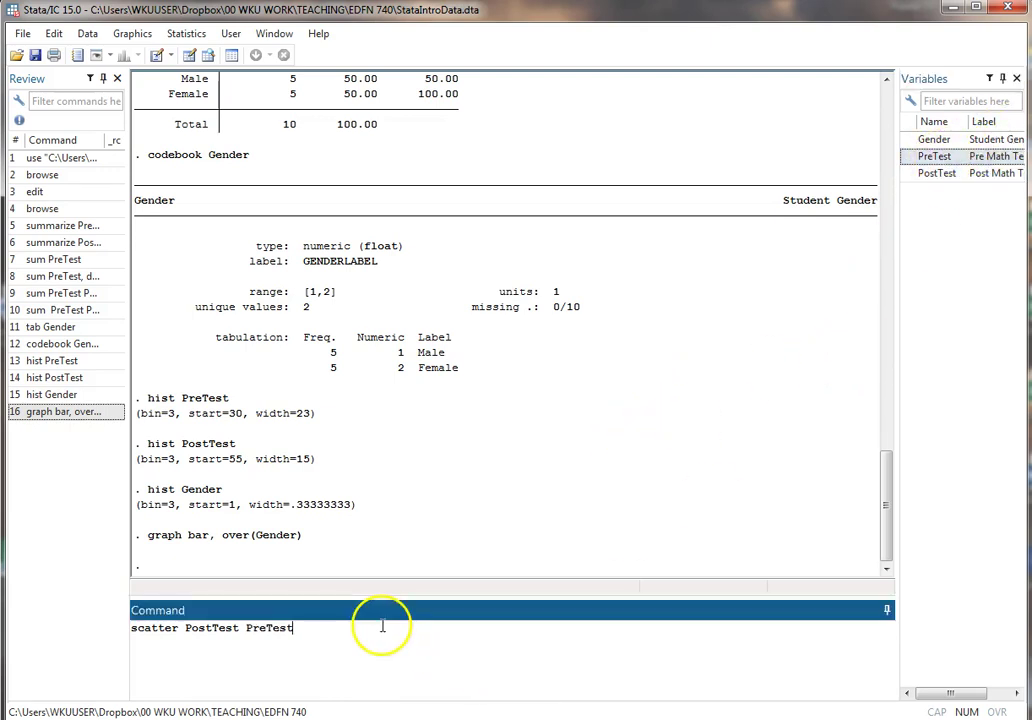
key(Return)
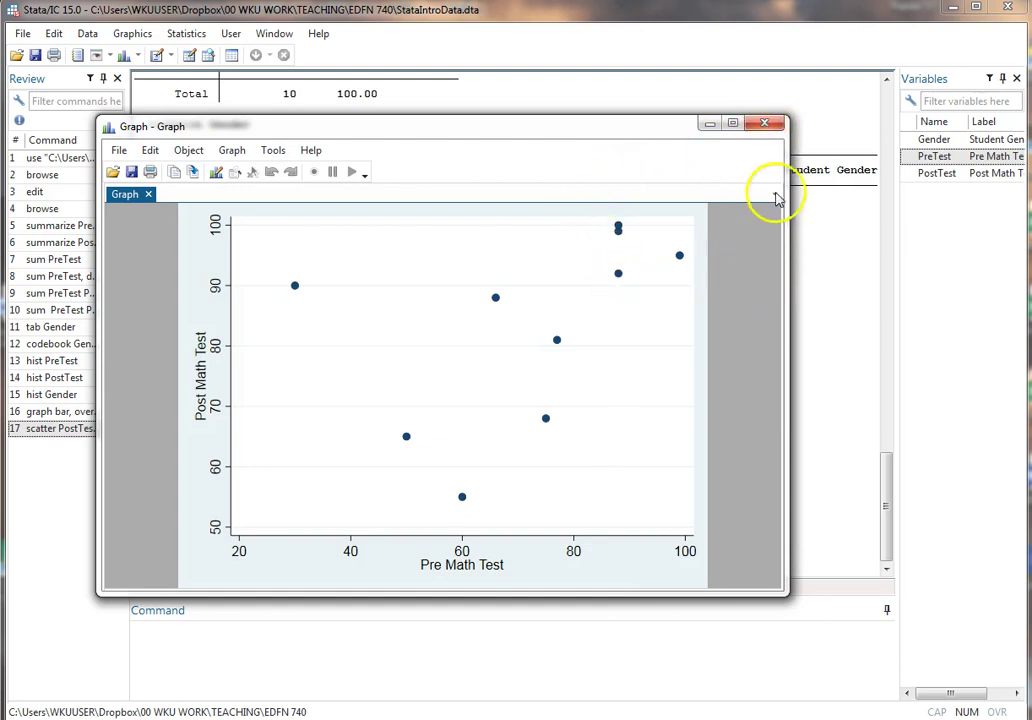
click(765, 124)
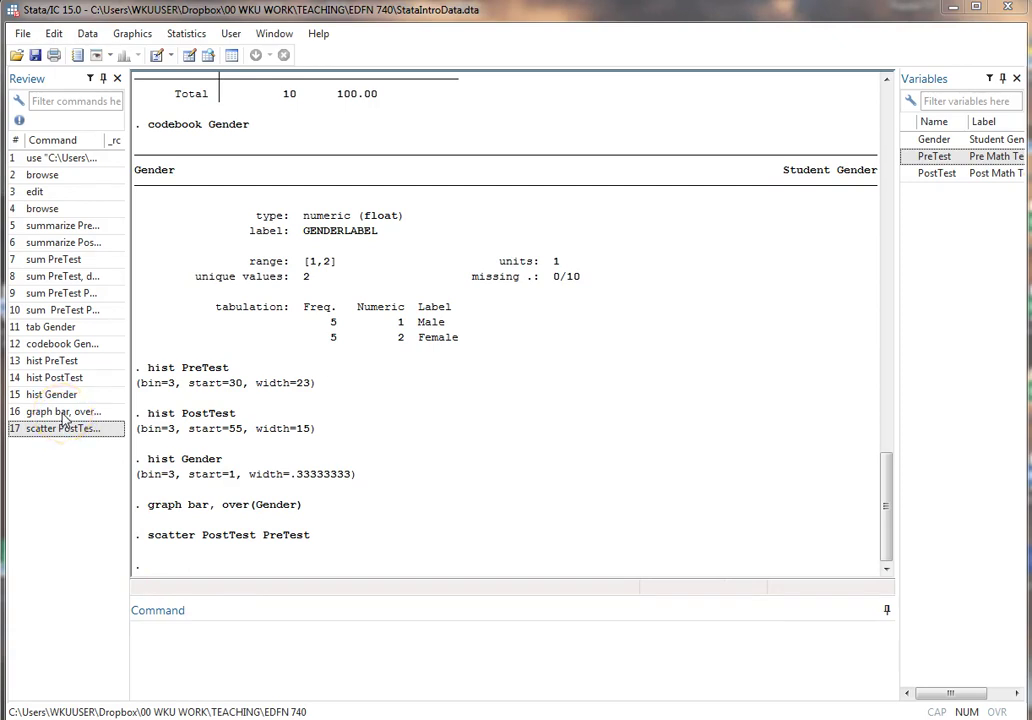
click(184, 628)
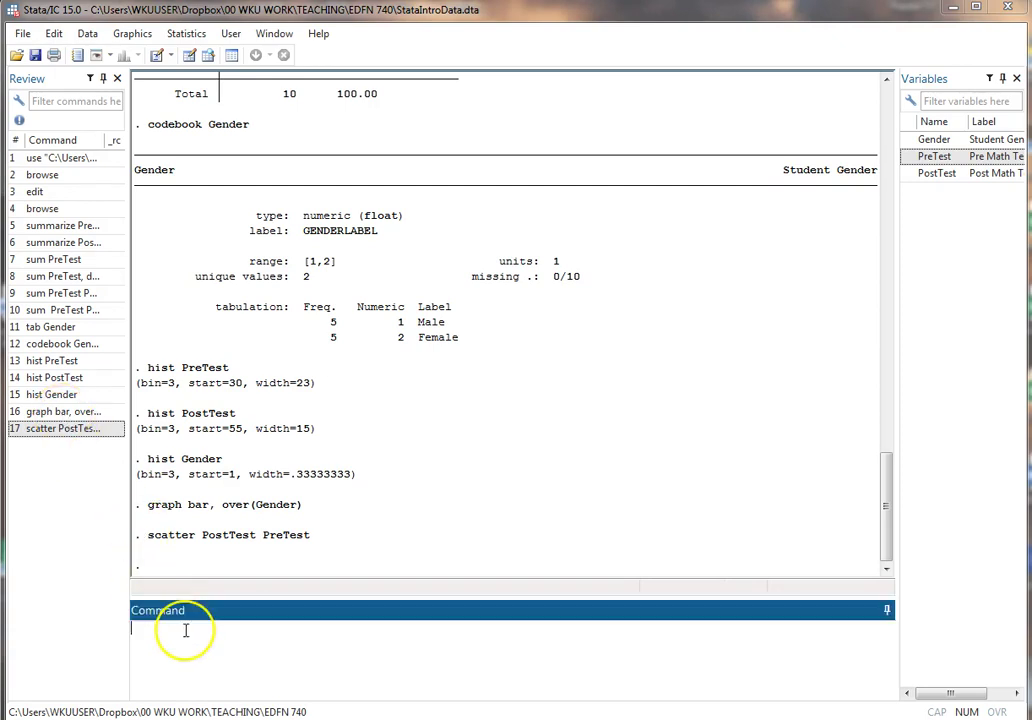
Step: Draw box plots of PreTest by gender with the command "graph box PreTest, over(Gender)" and close the graph window after viewing it
text(grap)
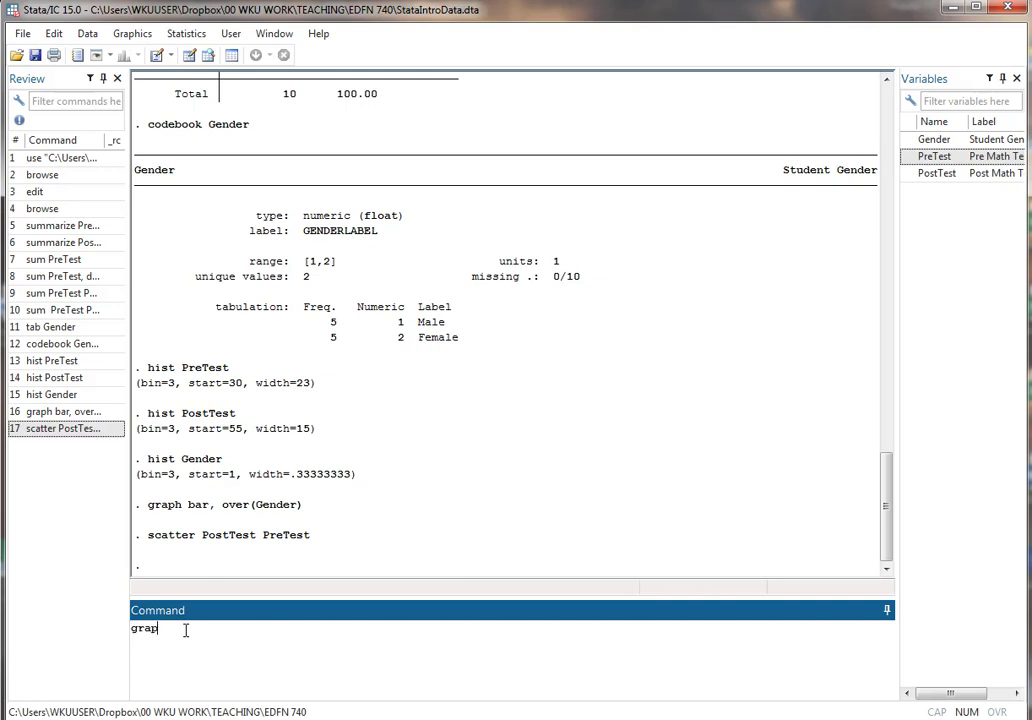
text(h box PreTest, over(Gender))
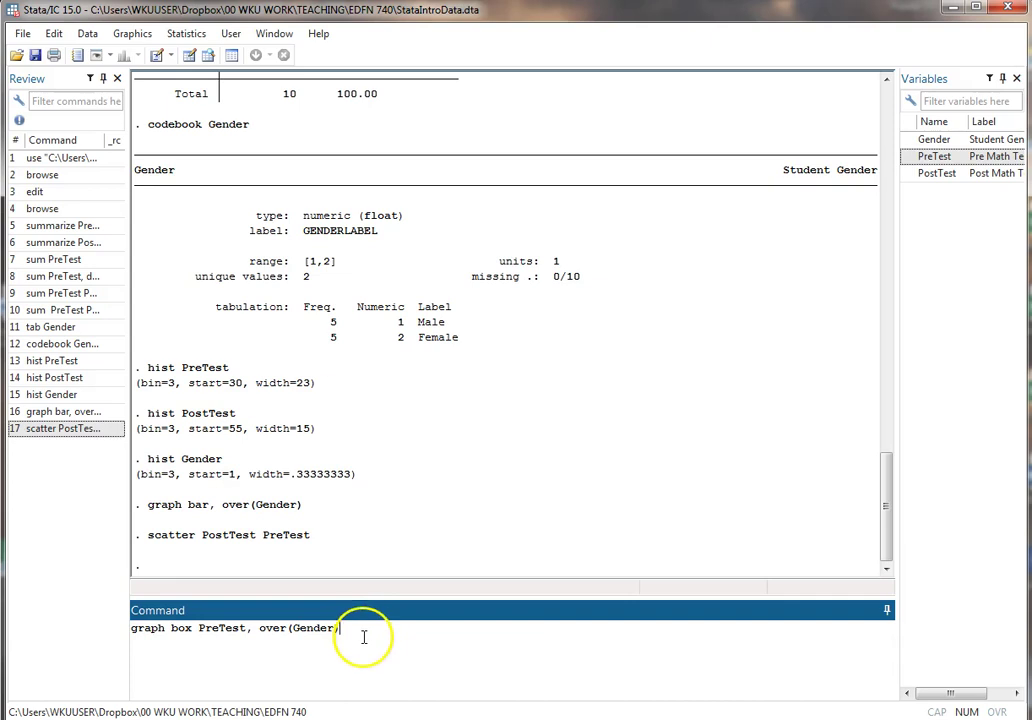
key(Return)
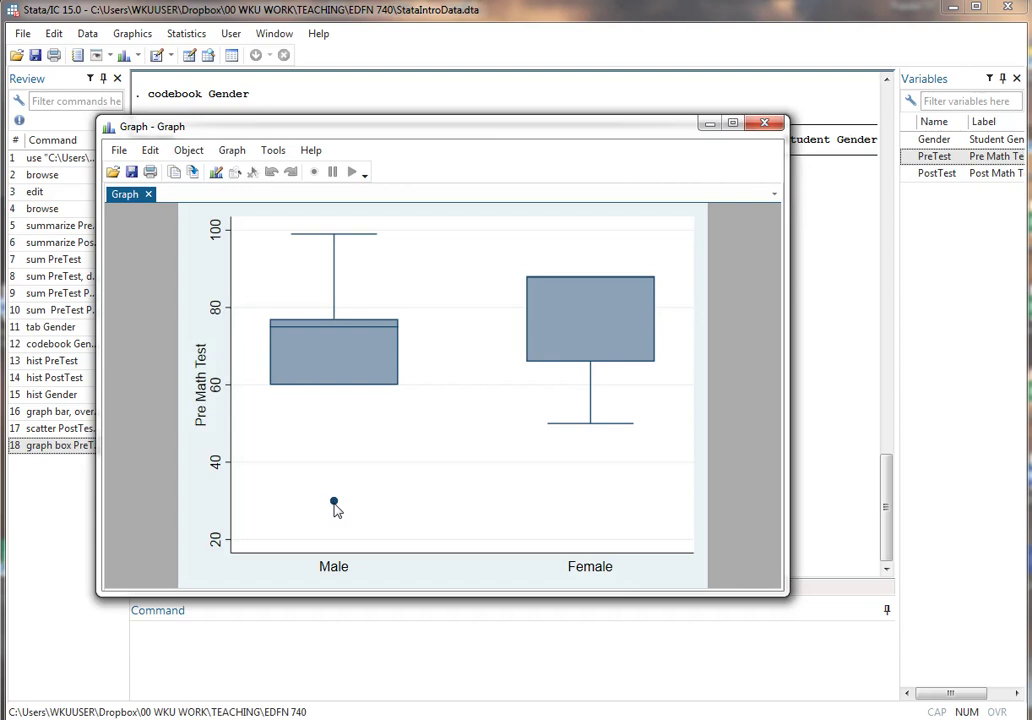
click(768, 126)
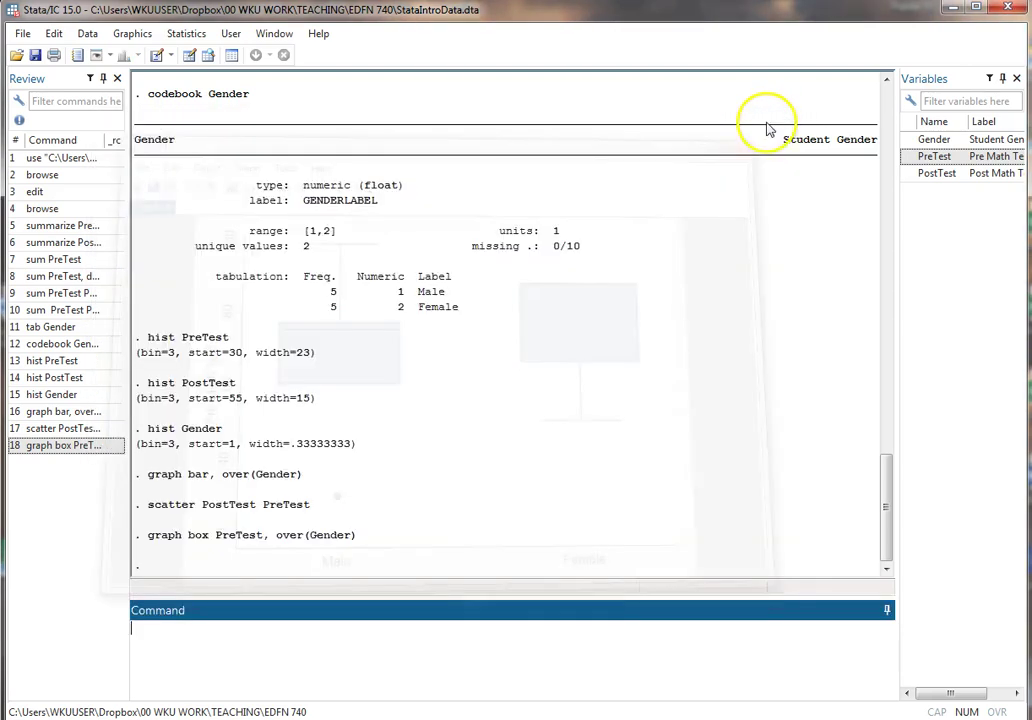
click(309, 650)
click(310, 645)
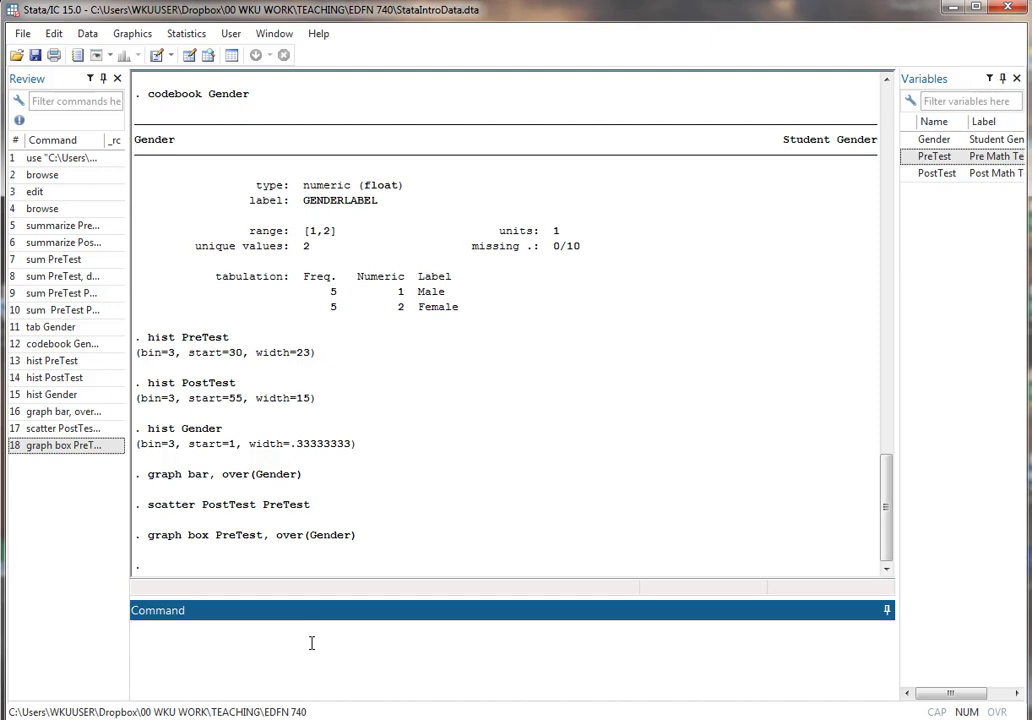
Step: Tabulate PostTest statistics with the command "tabstat PostTest, stat(mean, sd, skewness, kurtosis) col(stats)"
click(294, 642)
text(tabstat)
text(PostTest)
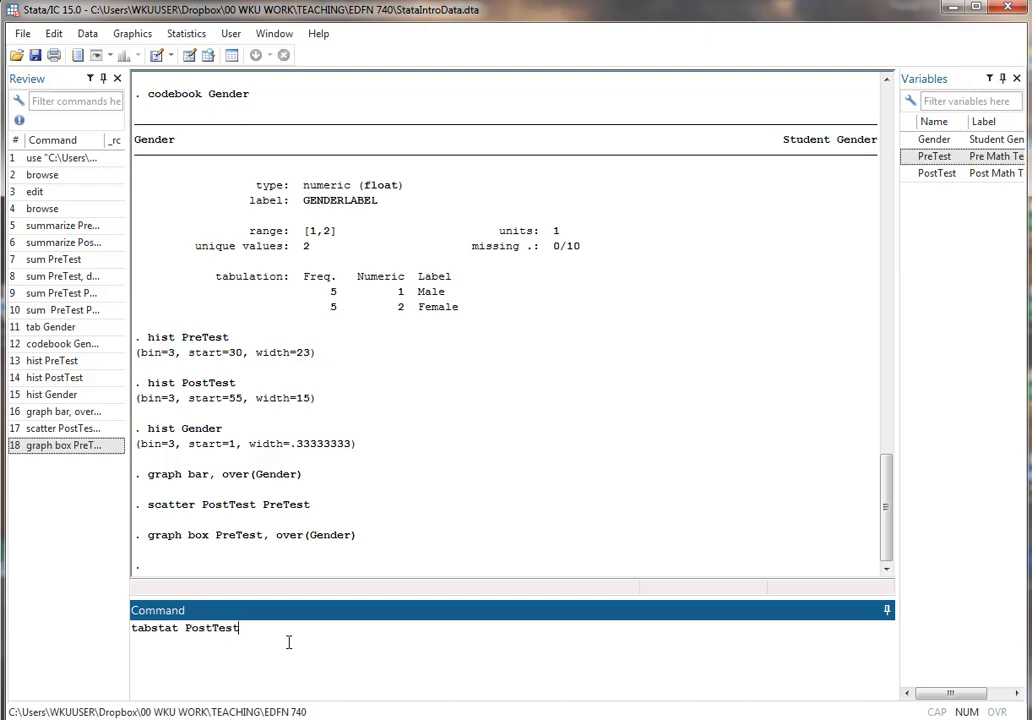
text(,)
text(stat()
text(mean, sd, skewness, kurtos)
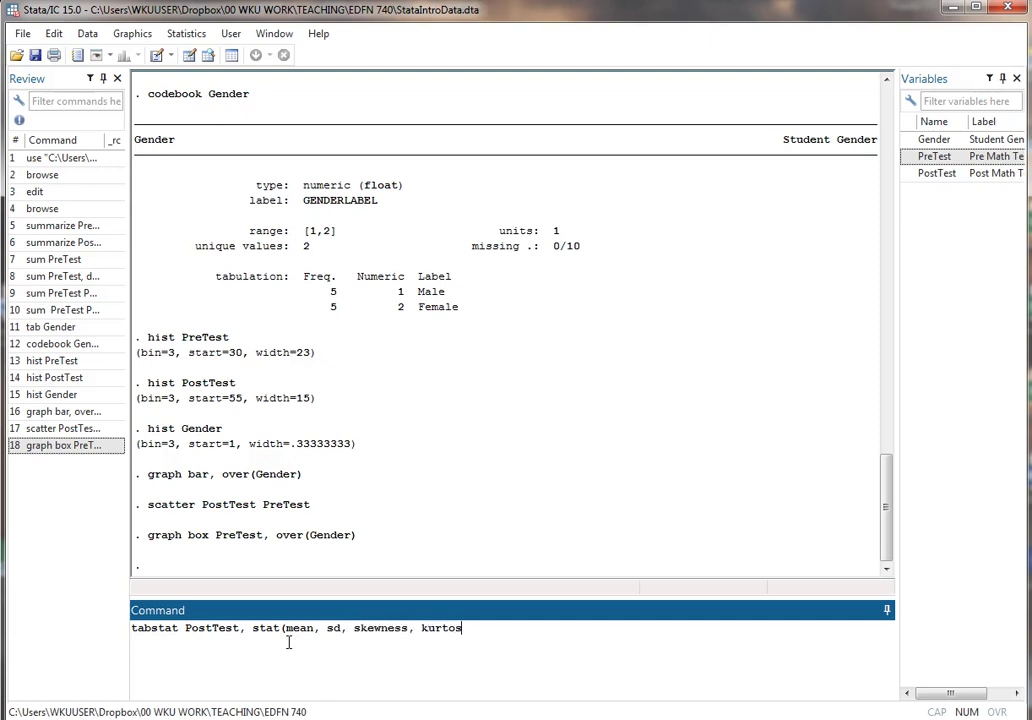
text(ist) col(stats))
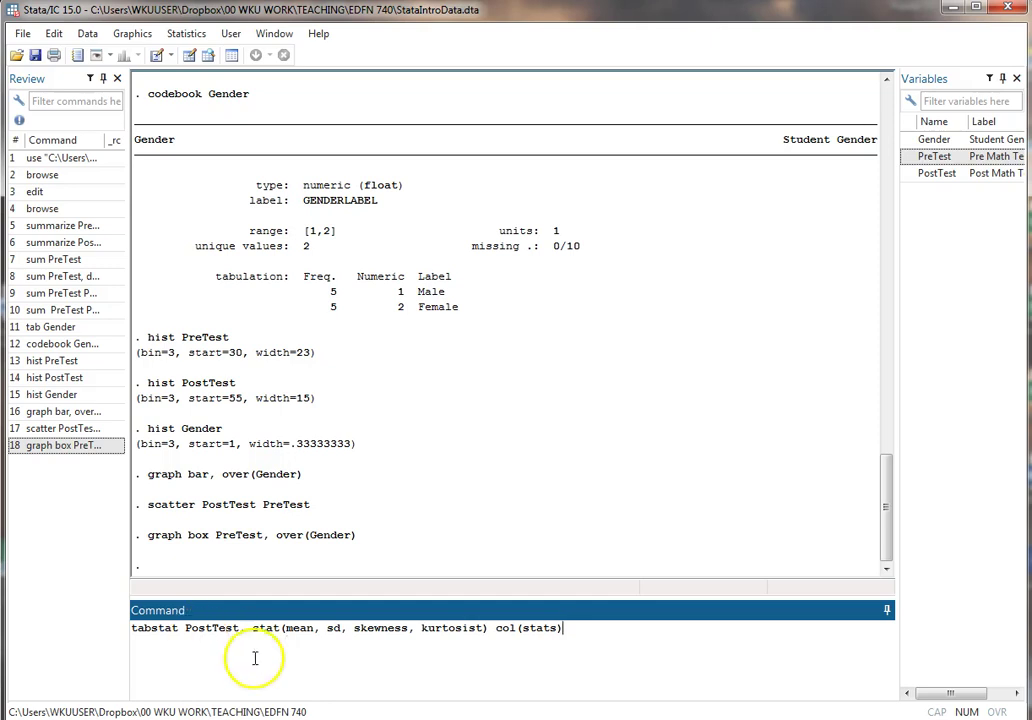
click(482, 628)
key(BackSpace)
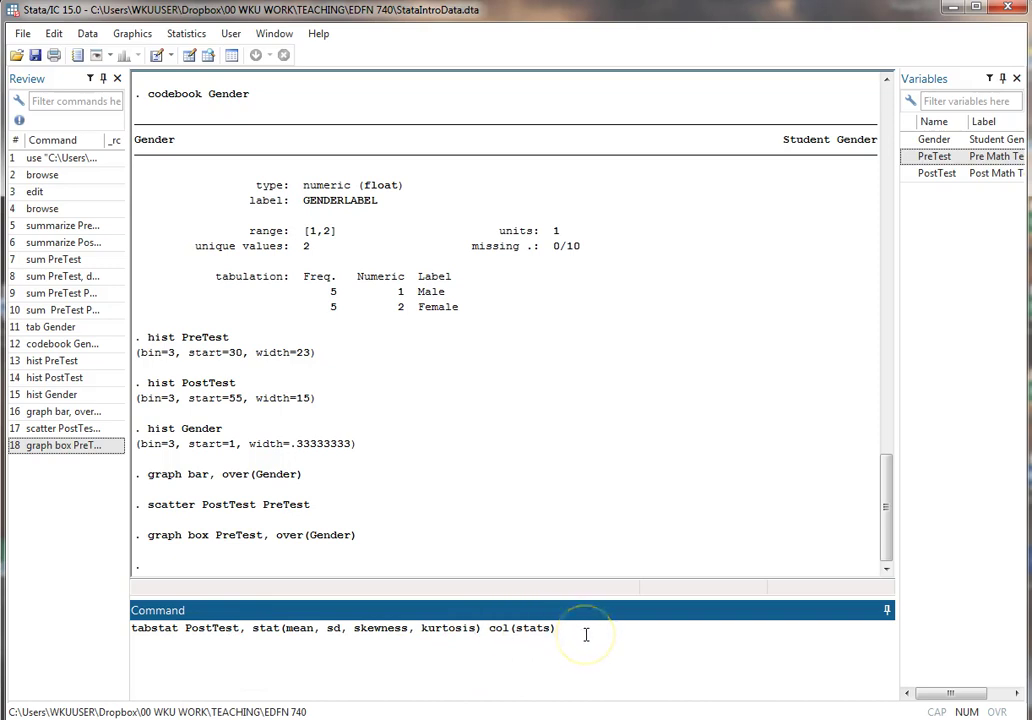
key(Return)
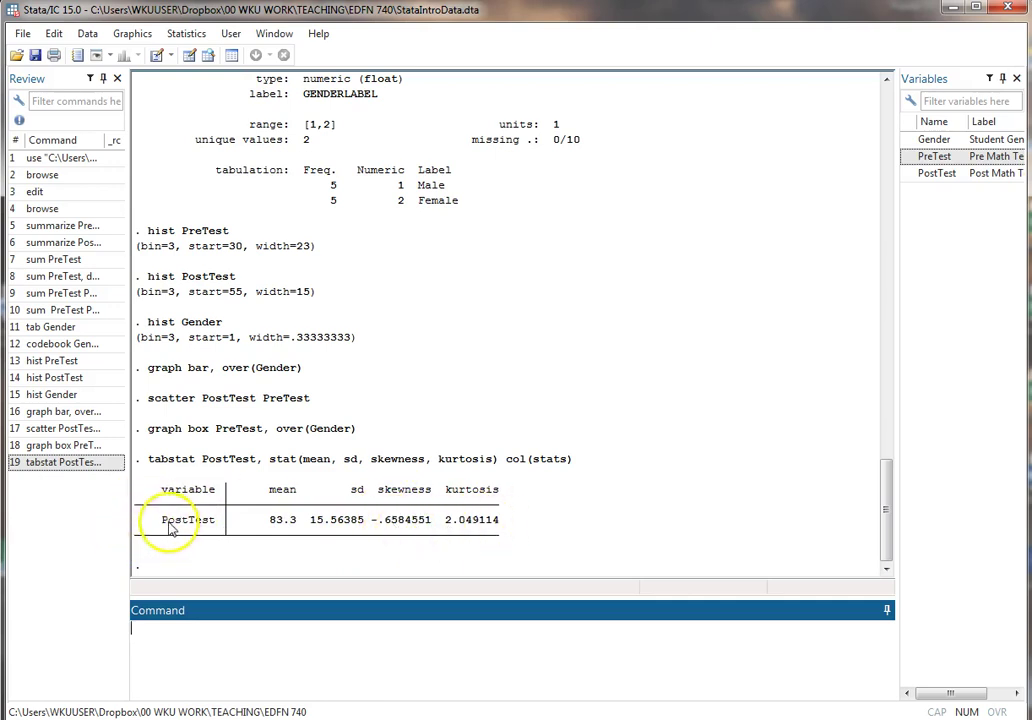
Step: Recall the last tabstat command, add PreTest before PostTest, and run it to tabulate the same statistics for both variables
click(58, 470)
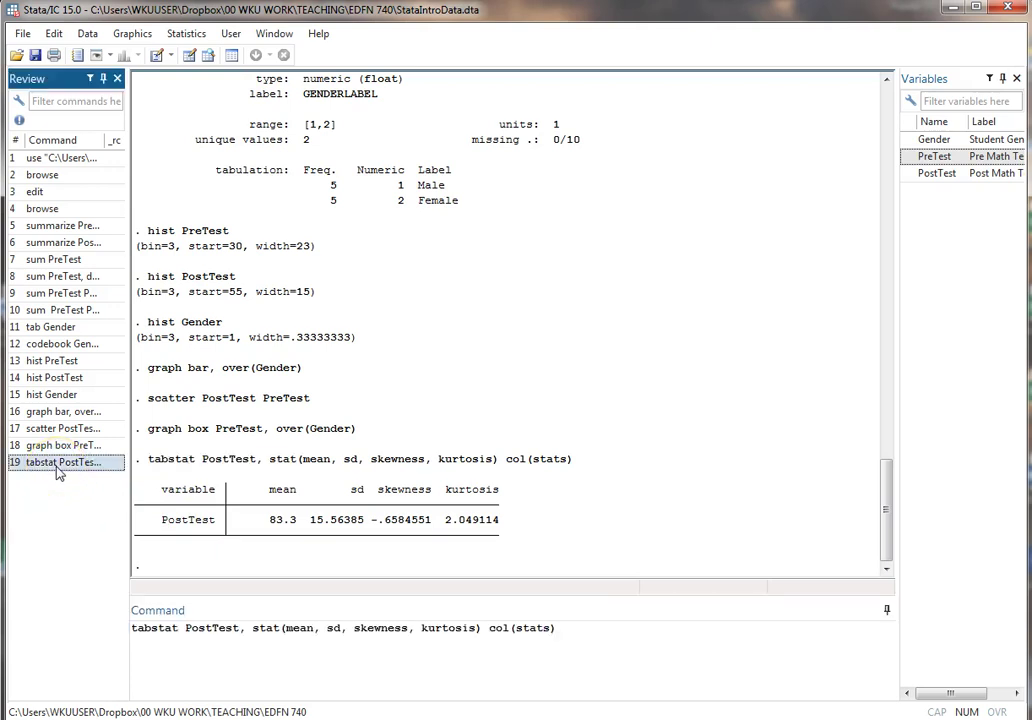
click(185, 628)
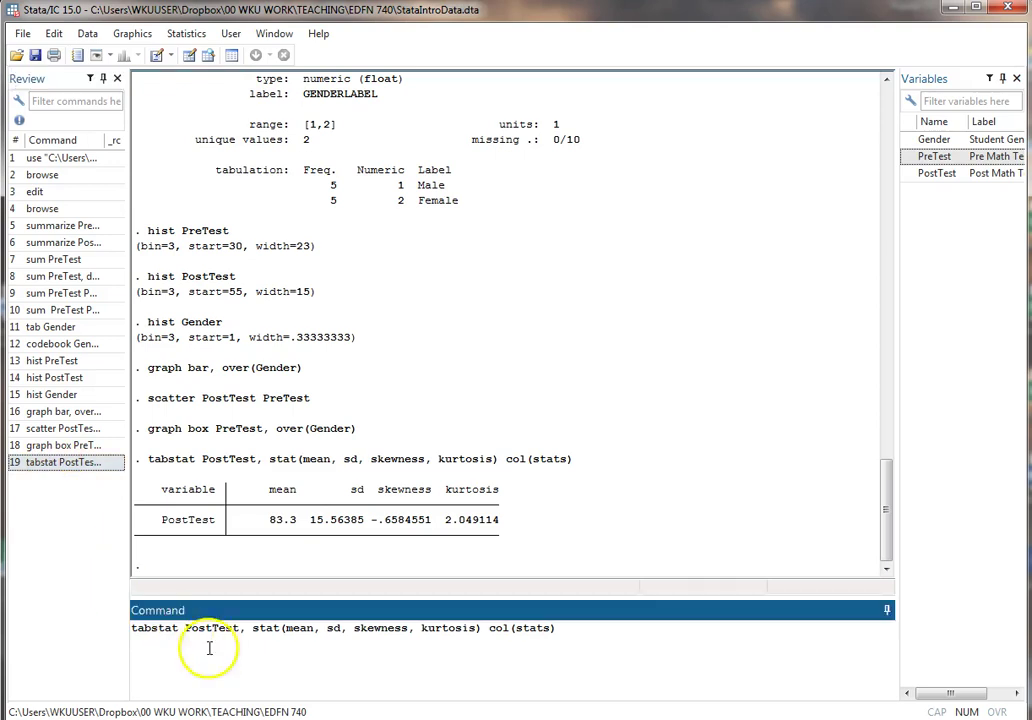
text(PreTest)
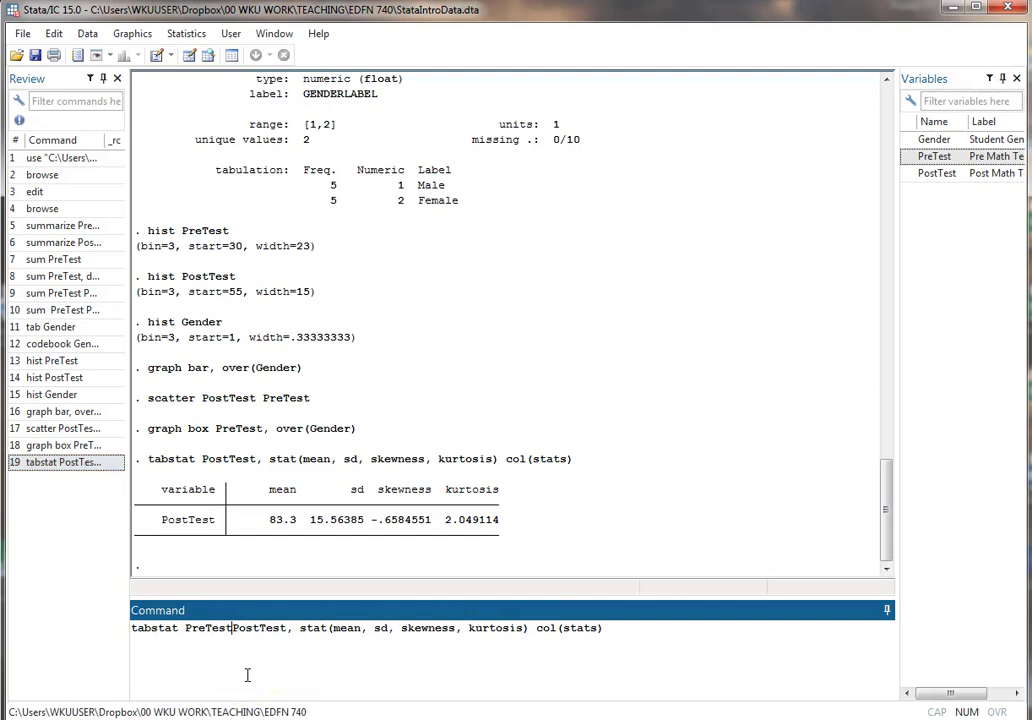
click(631, 635)
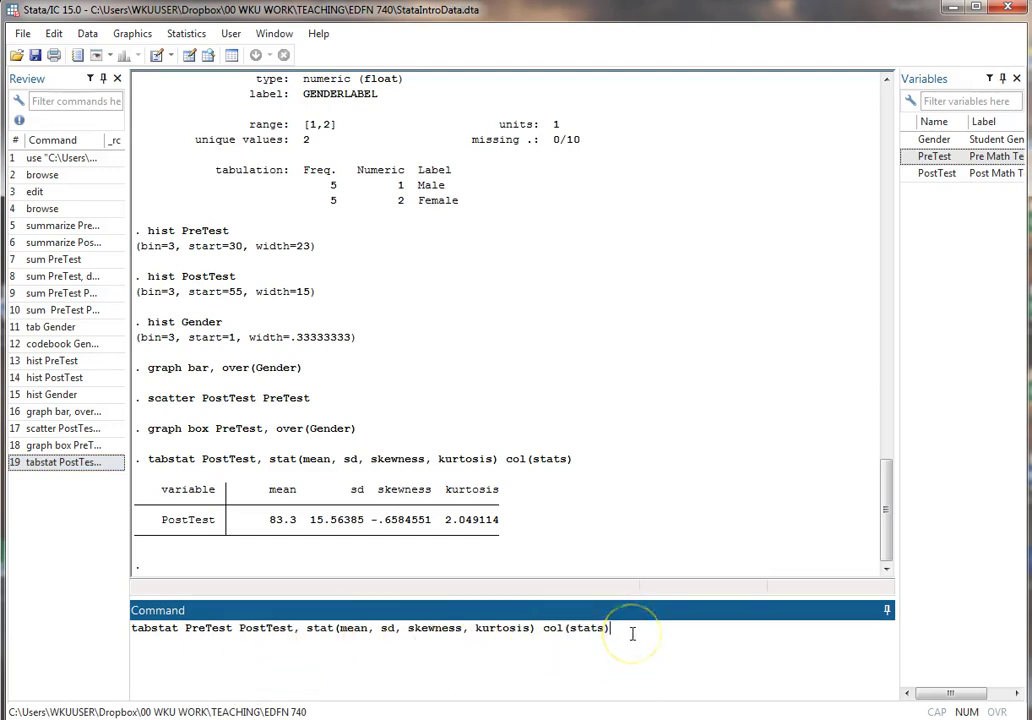
key(Return)
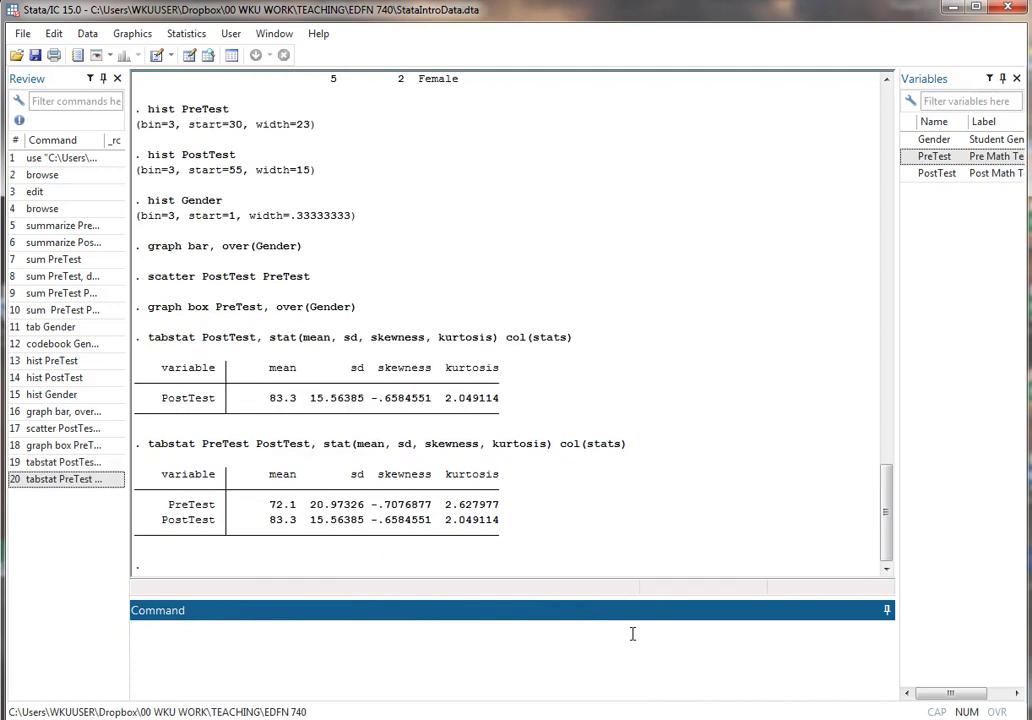